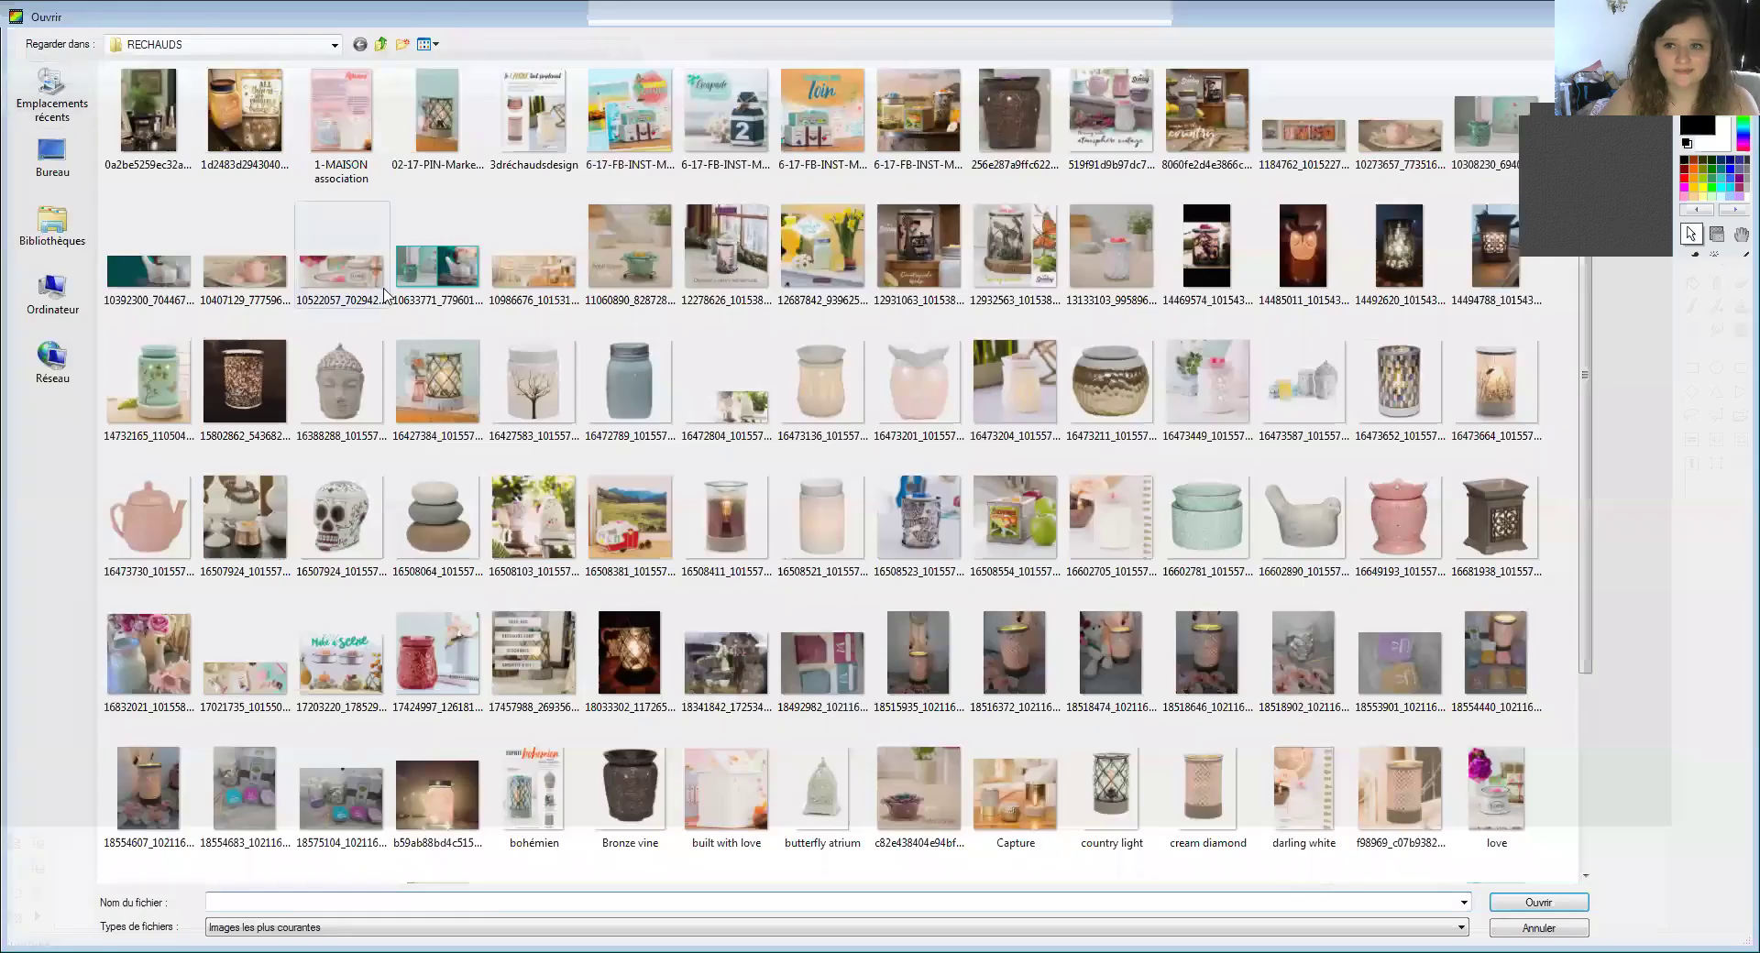
click(1015, 380)
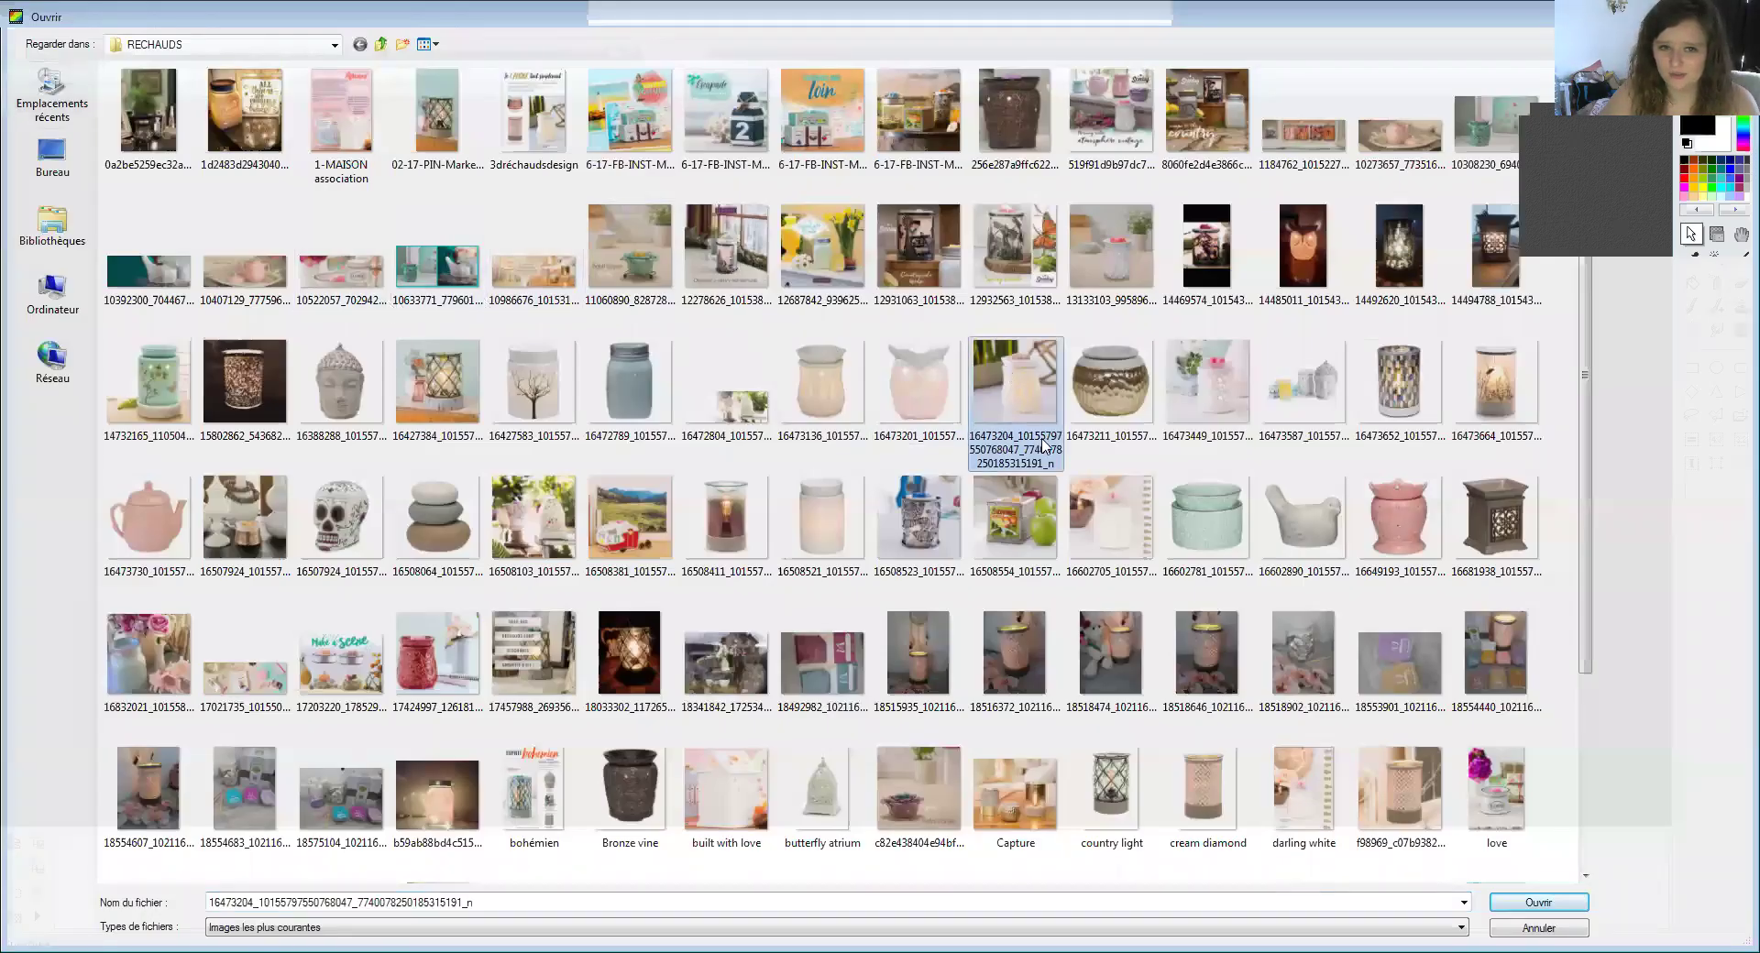
click(1547, 904)
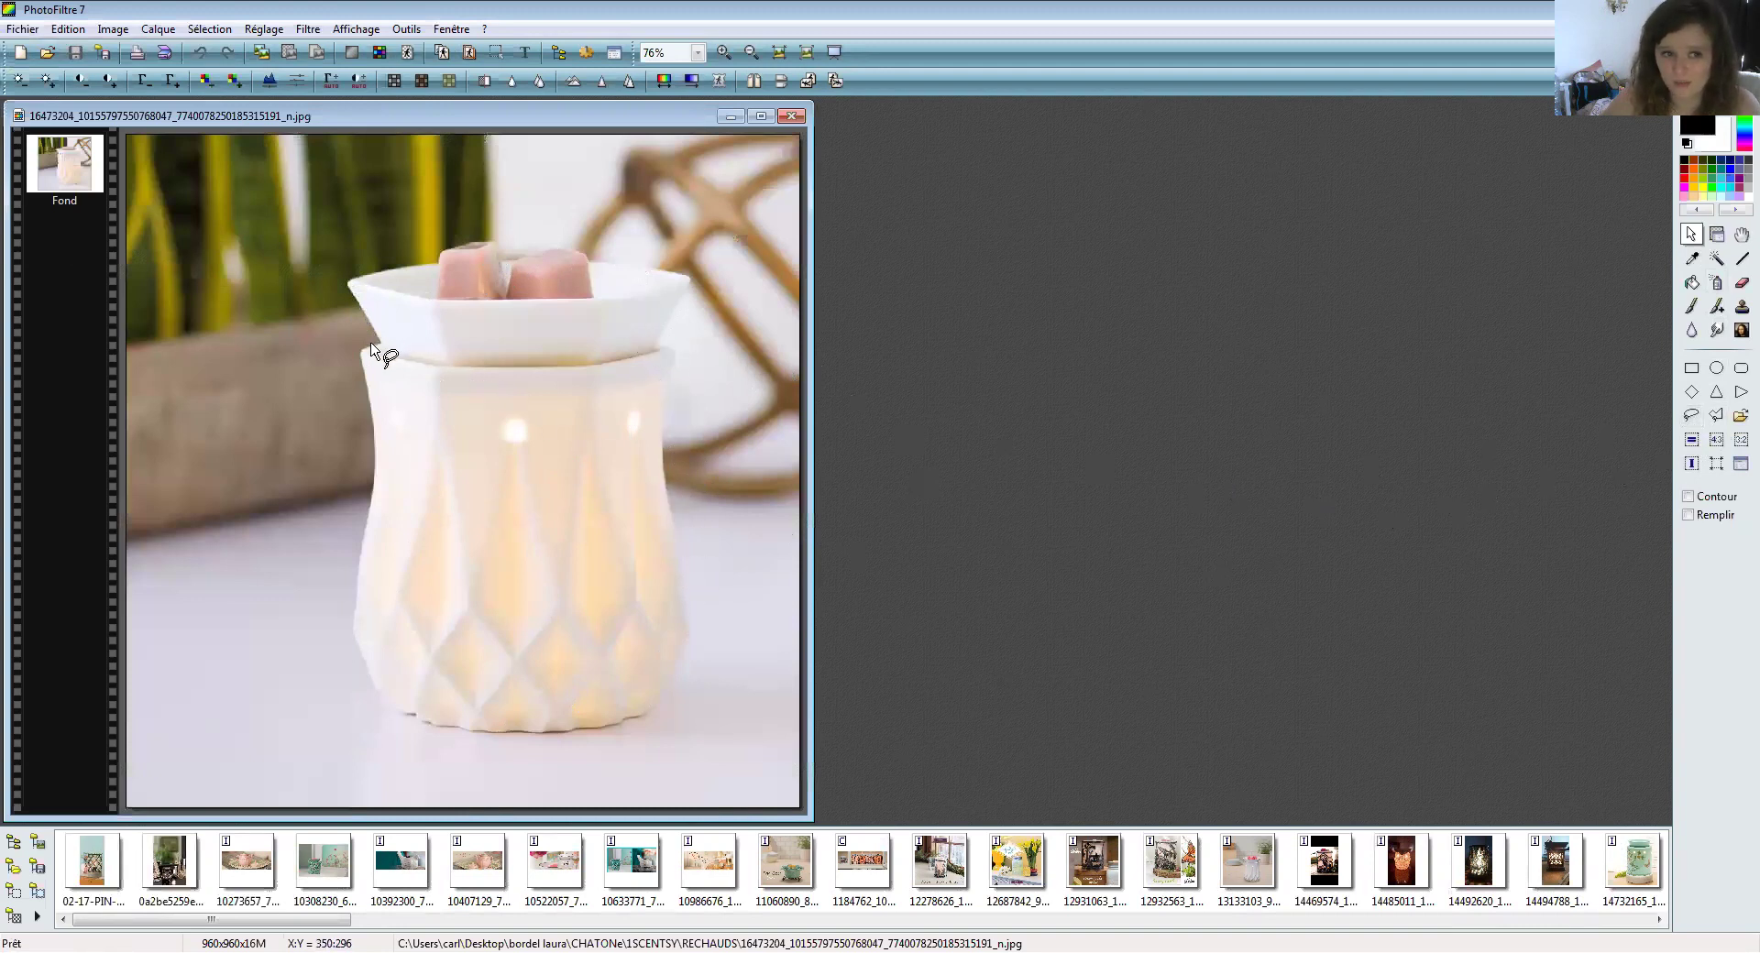
mouse_move(379, 339)
mouse_down()
mouse_move(351, 281)
mouse_move(471, 245)
mouse_move(686, 278)
mouse_move(659, 340)
mouse_move(674, 363)
mouse_move(657, 451)
mouse_move(665, 685)
mouse_up()
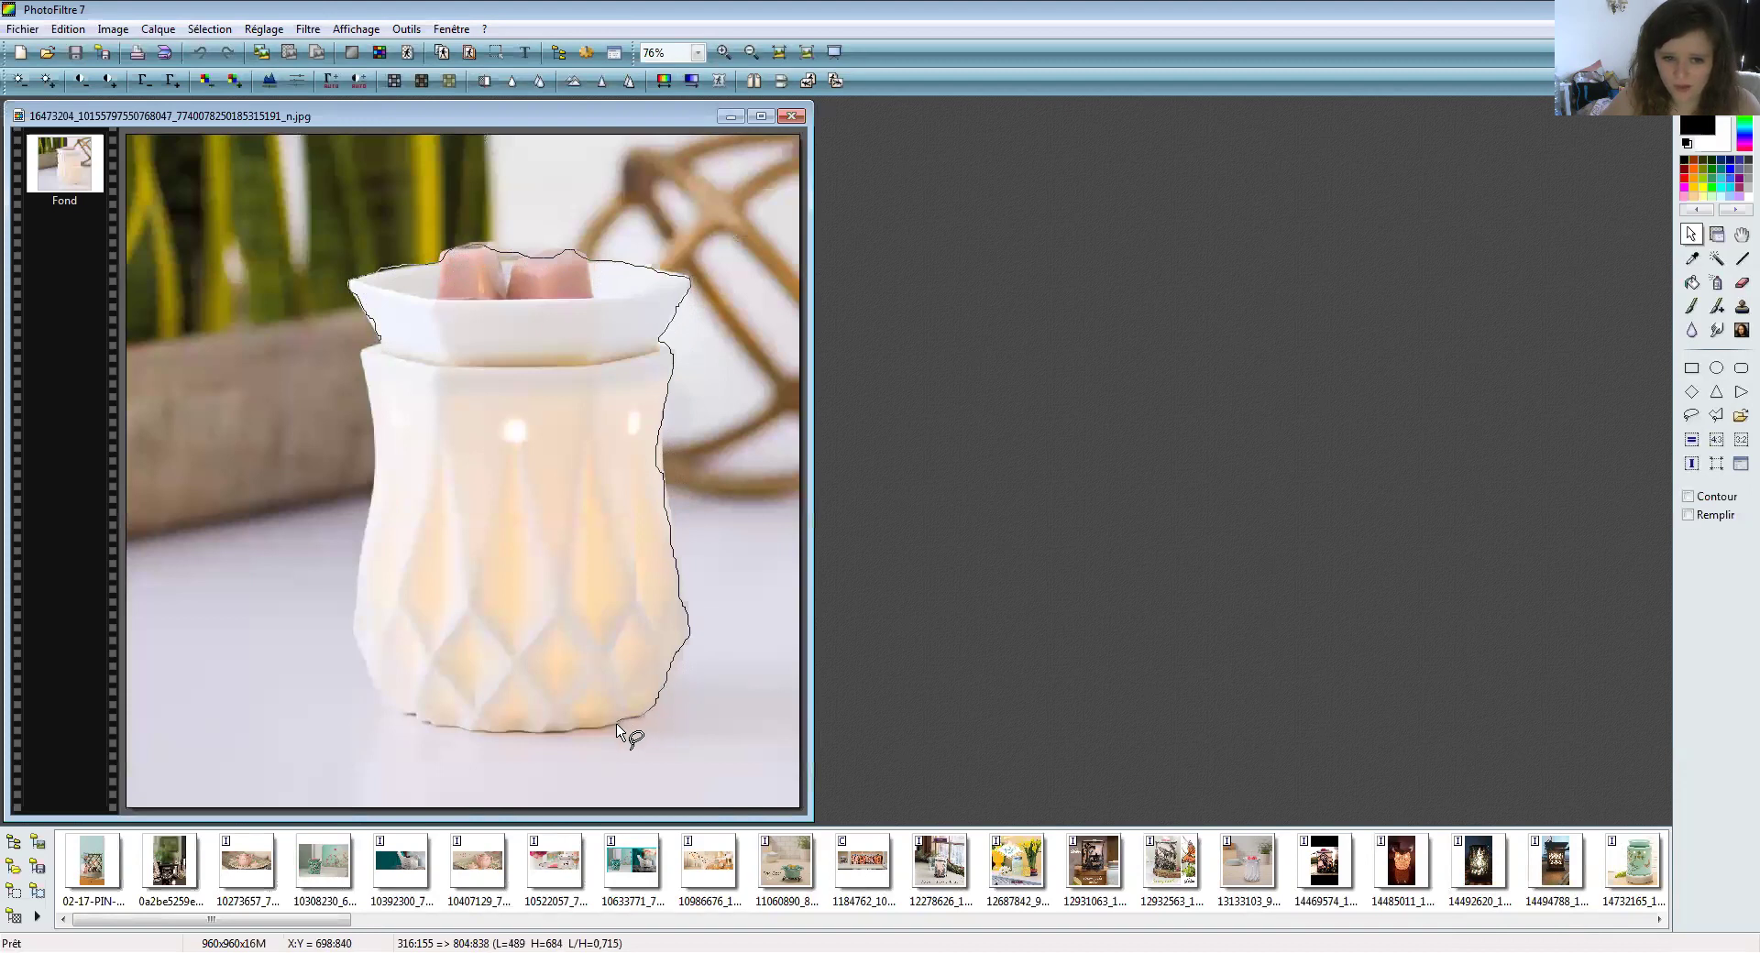
drag(536, 727, 407, 712)
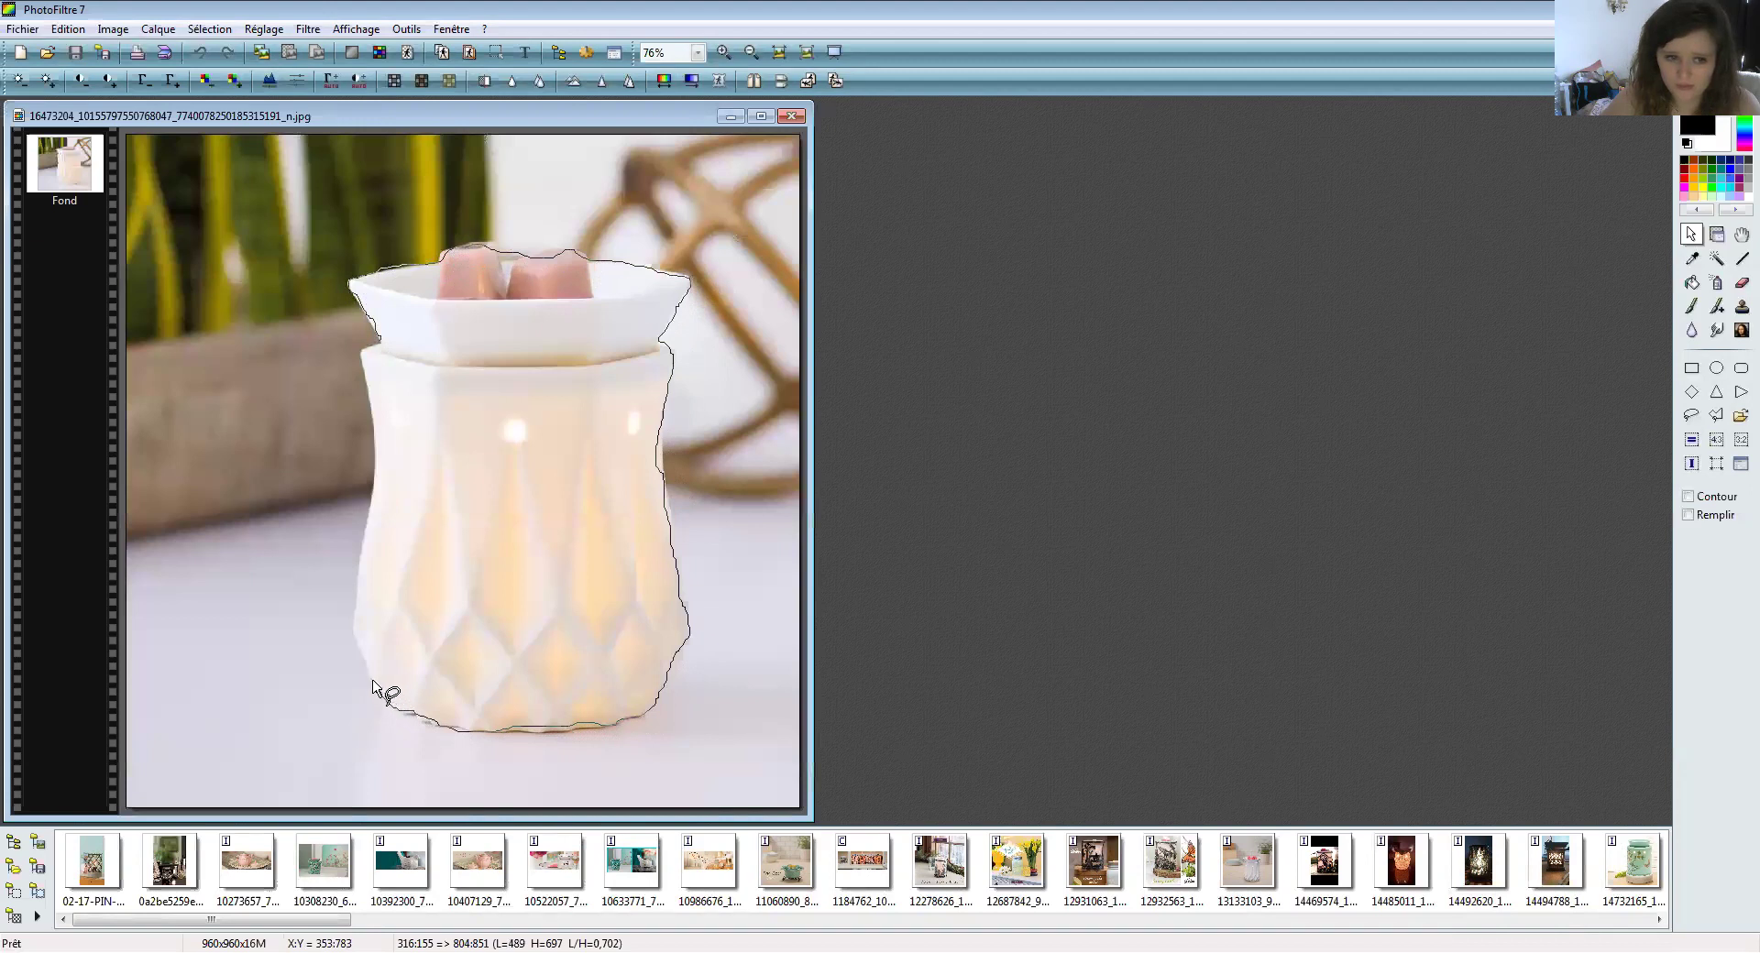
drag(352, 614, 369, 405)
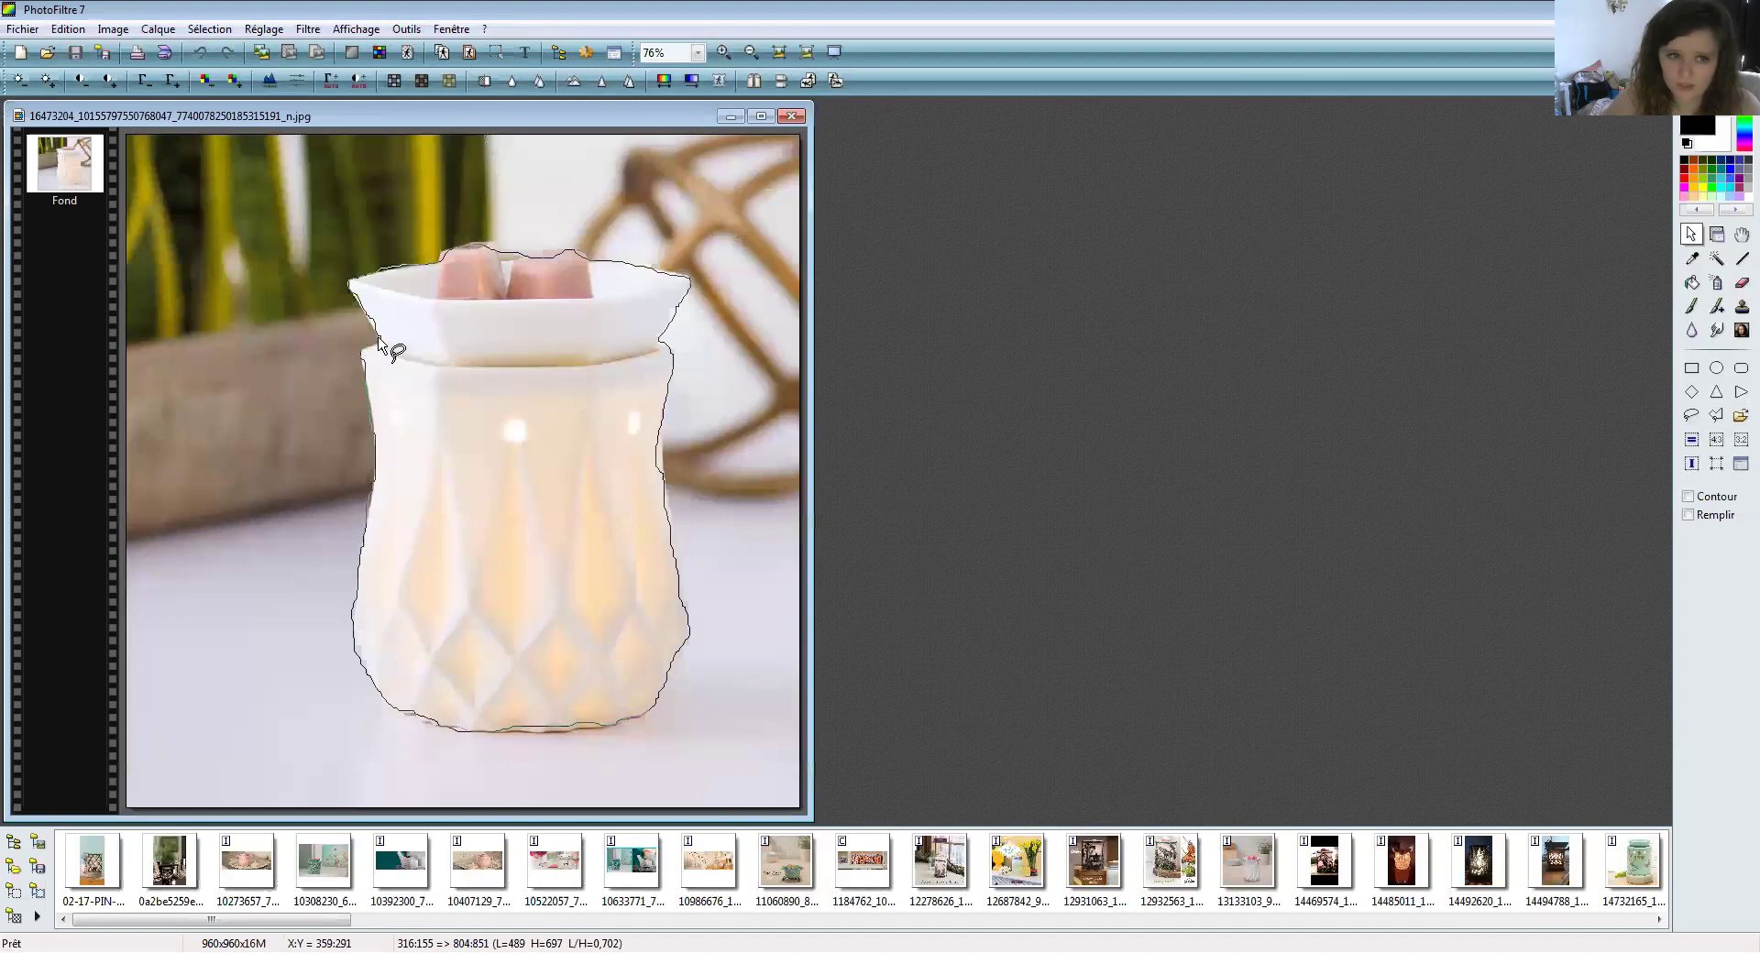
drag(379, 341, 378, 335)
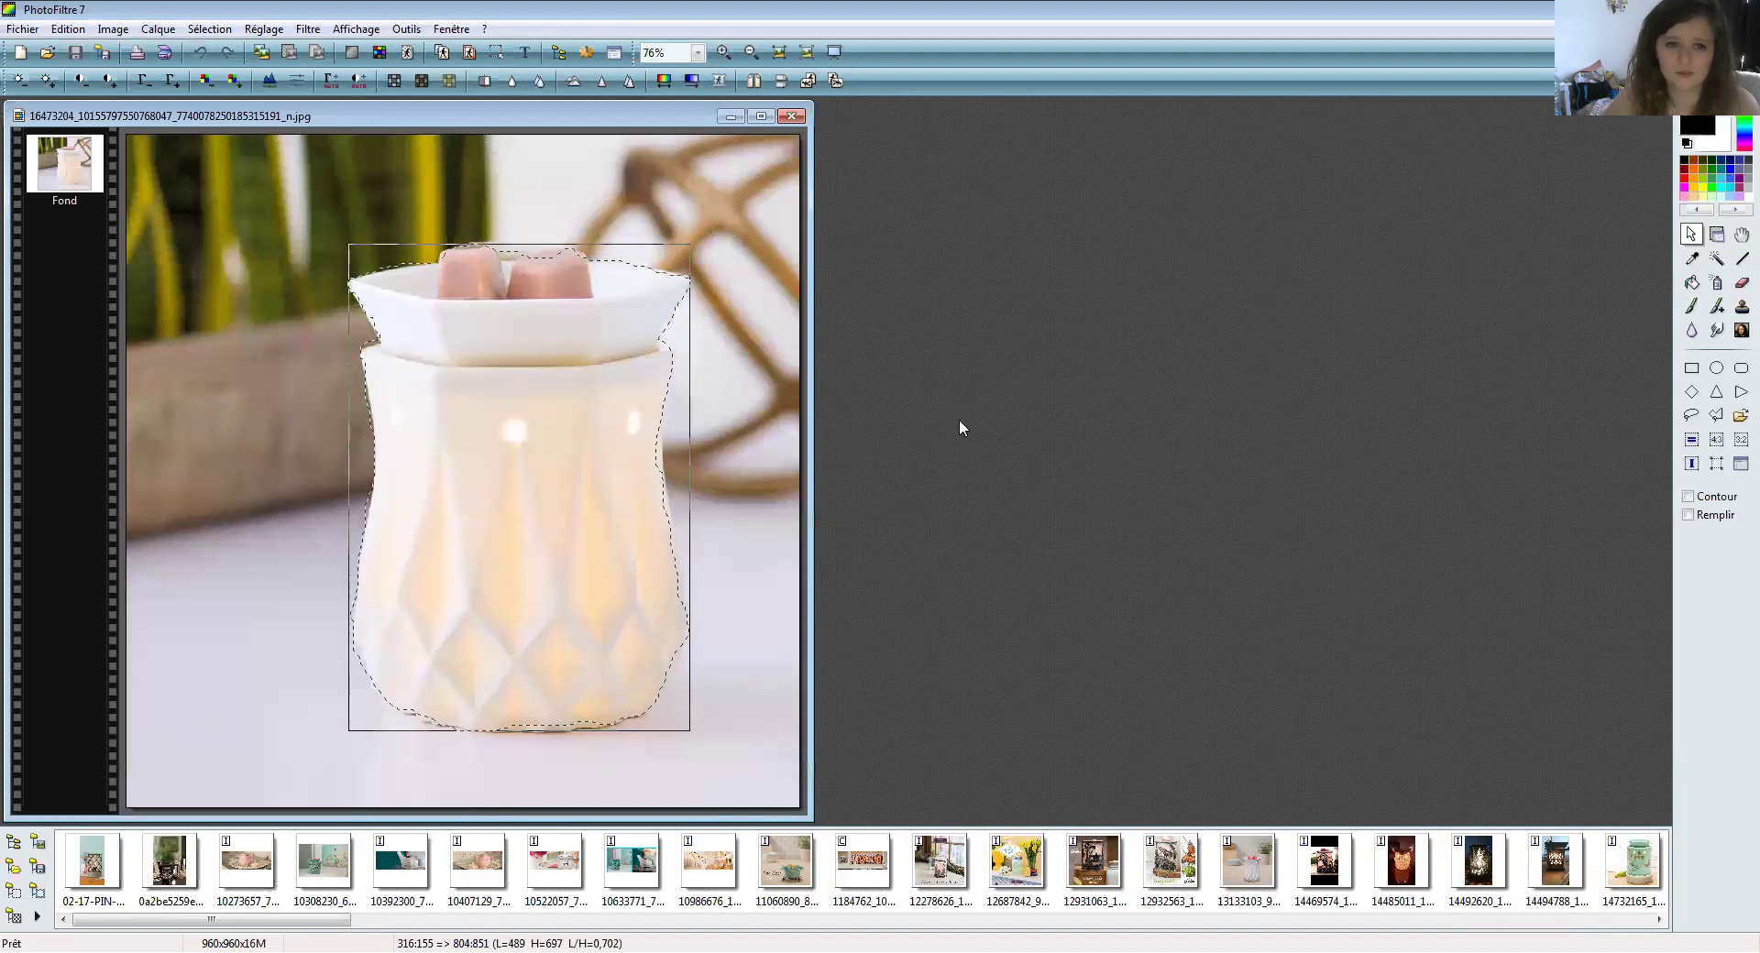
- Invert the warmer selection, clear the photo background to white and deselect
right_click(525, 507)
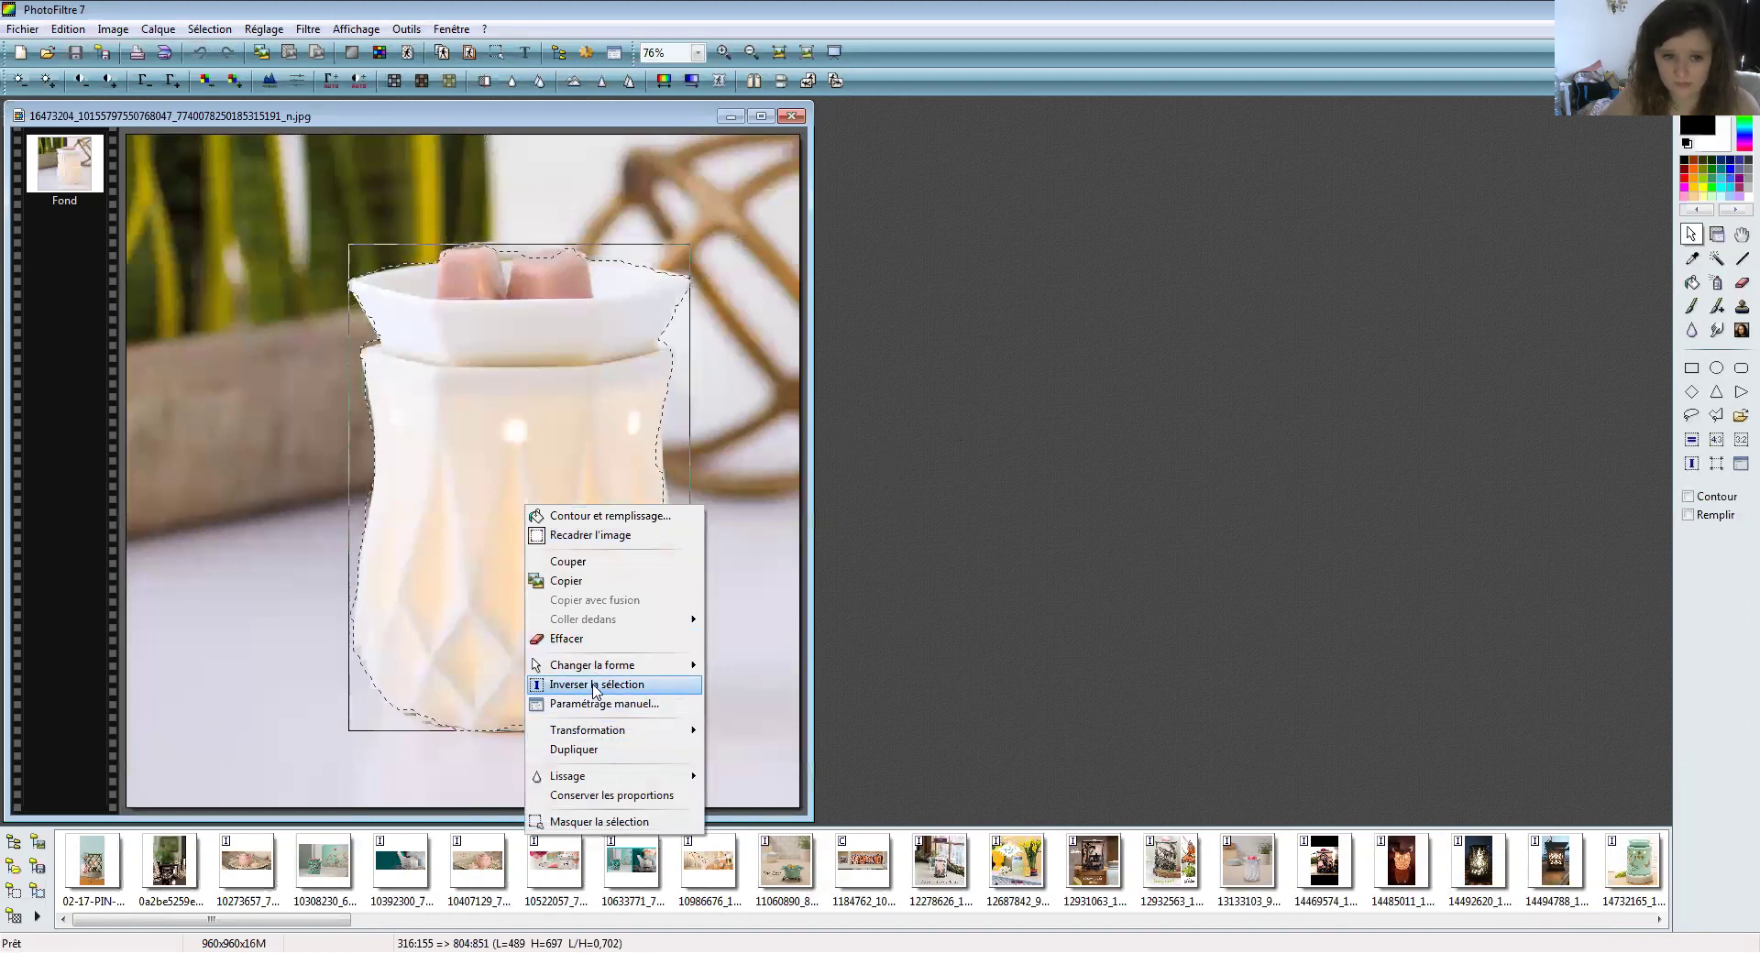
click(594, 686)
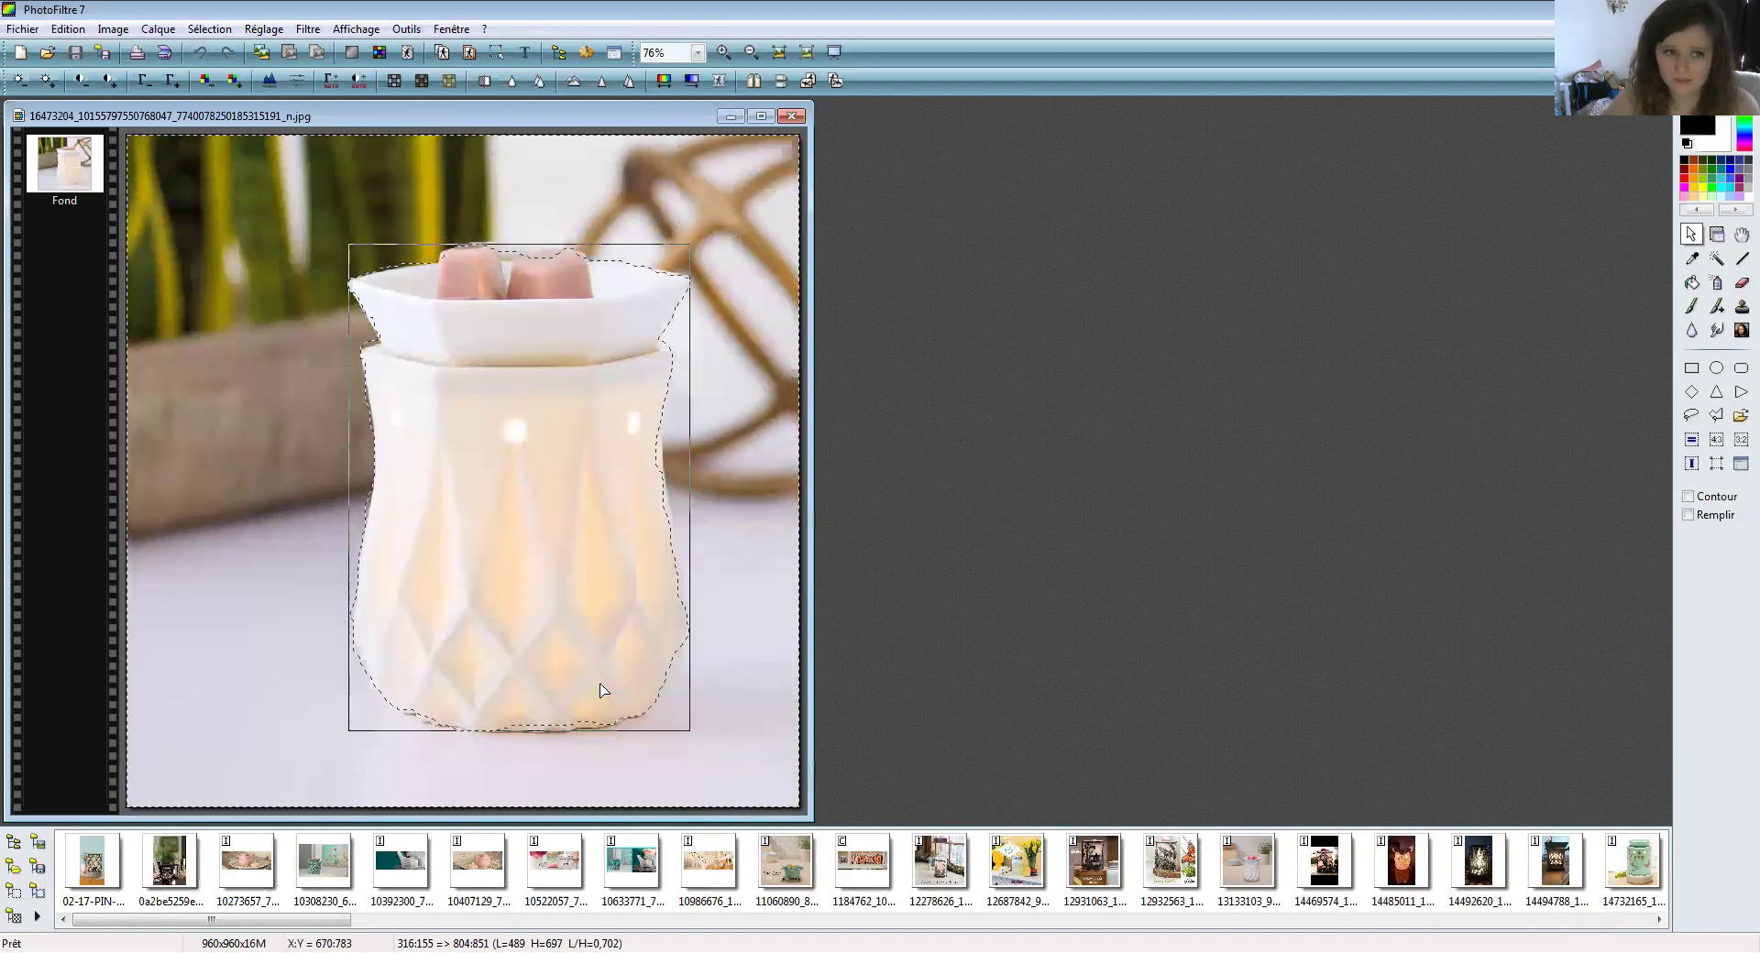
right_click(562, 575)
click(623, 706)
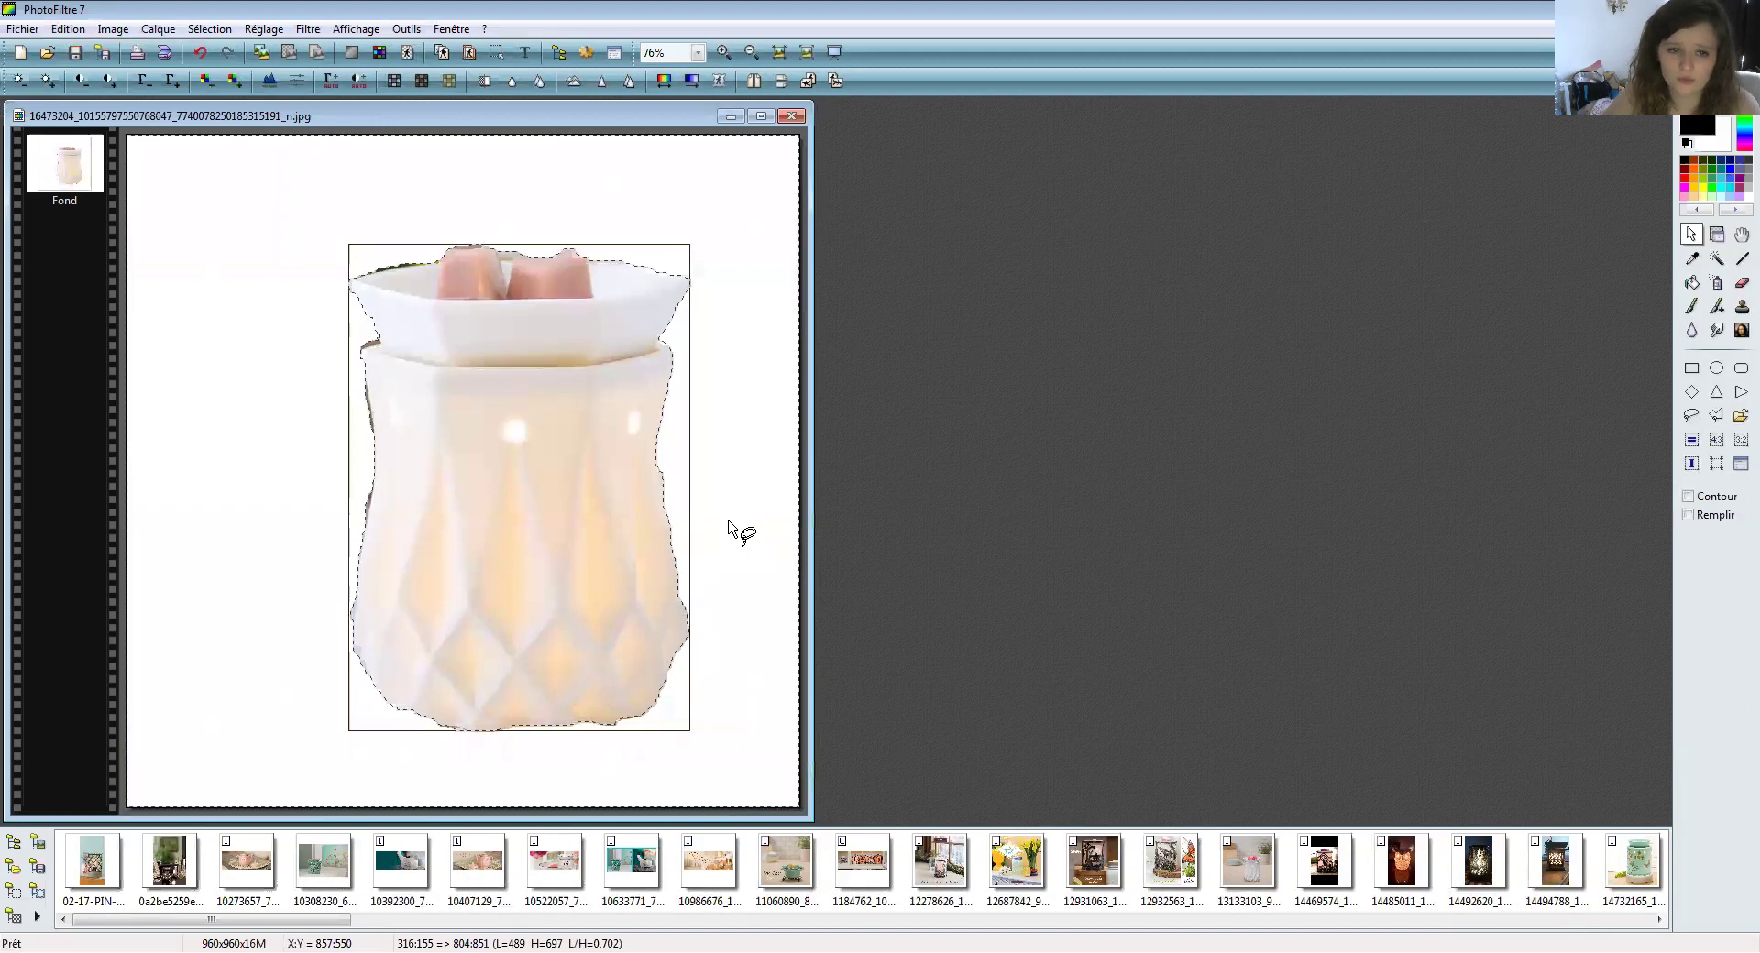
key(ctrl+d)
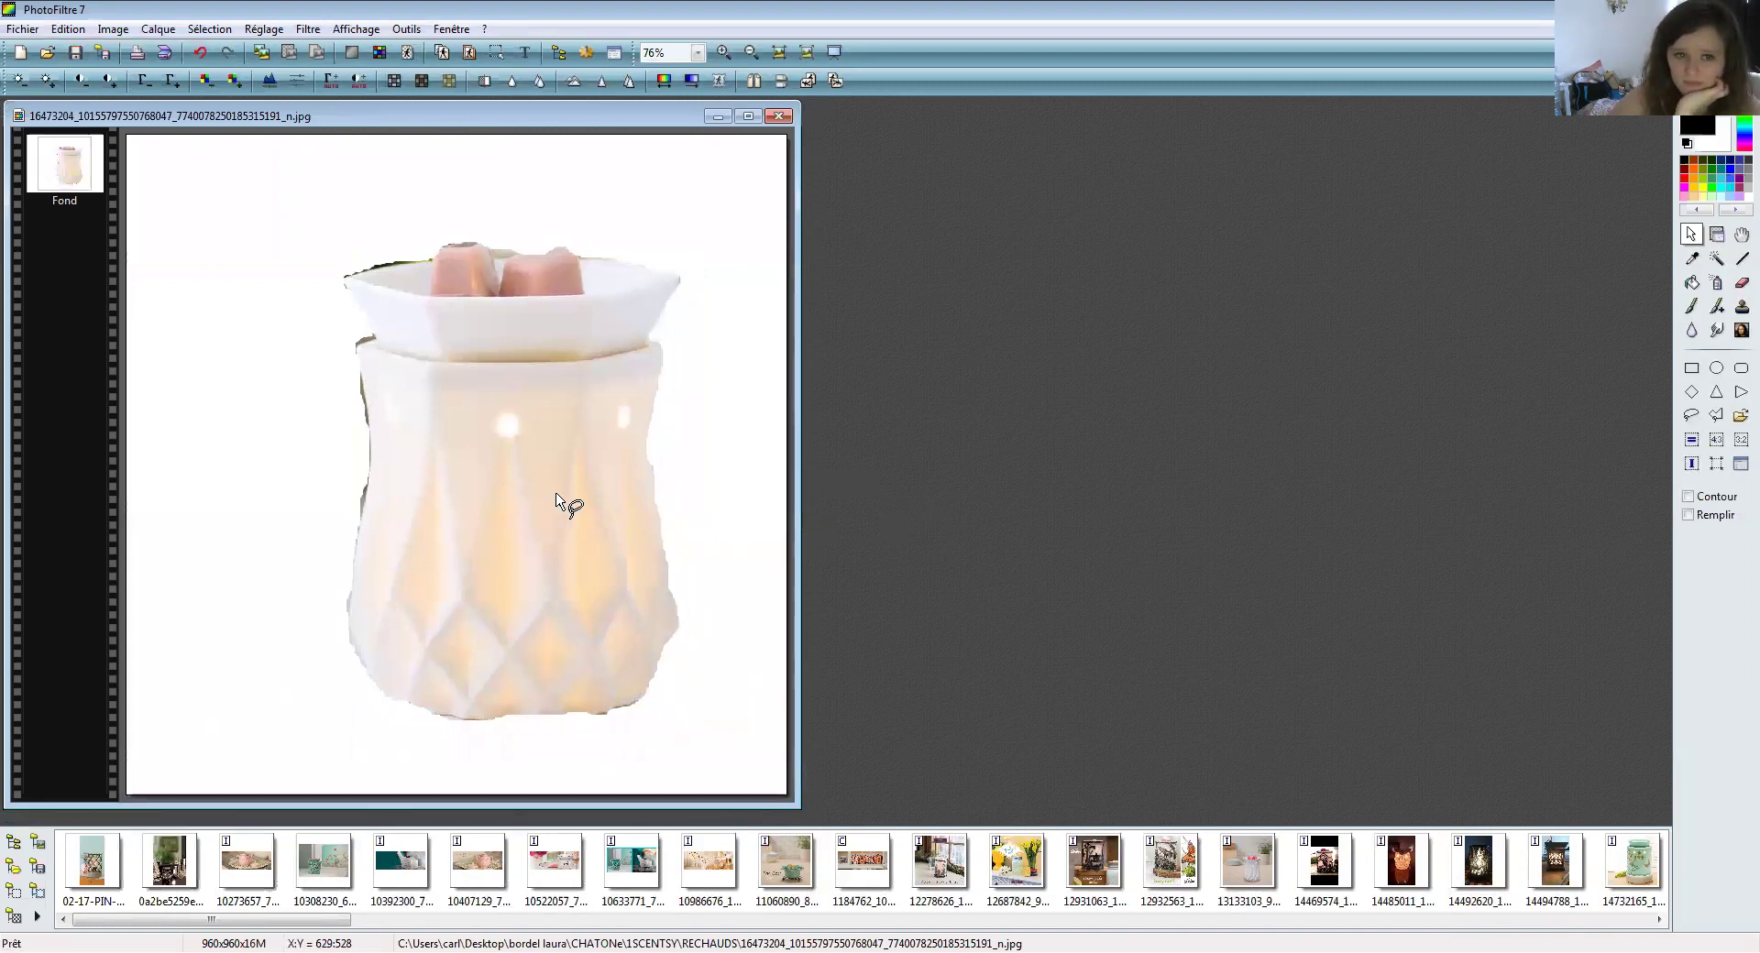
- Erase the leftover dark fringe along the warmer's left edge with a round eraser of size 62
scroll(559, 499, up, 1)
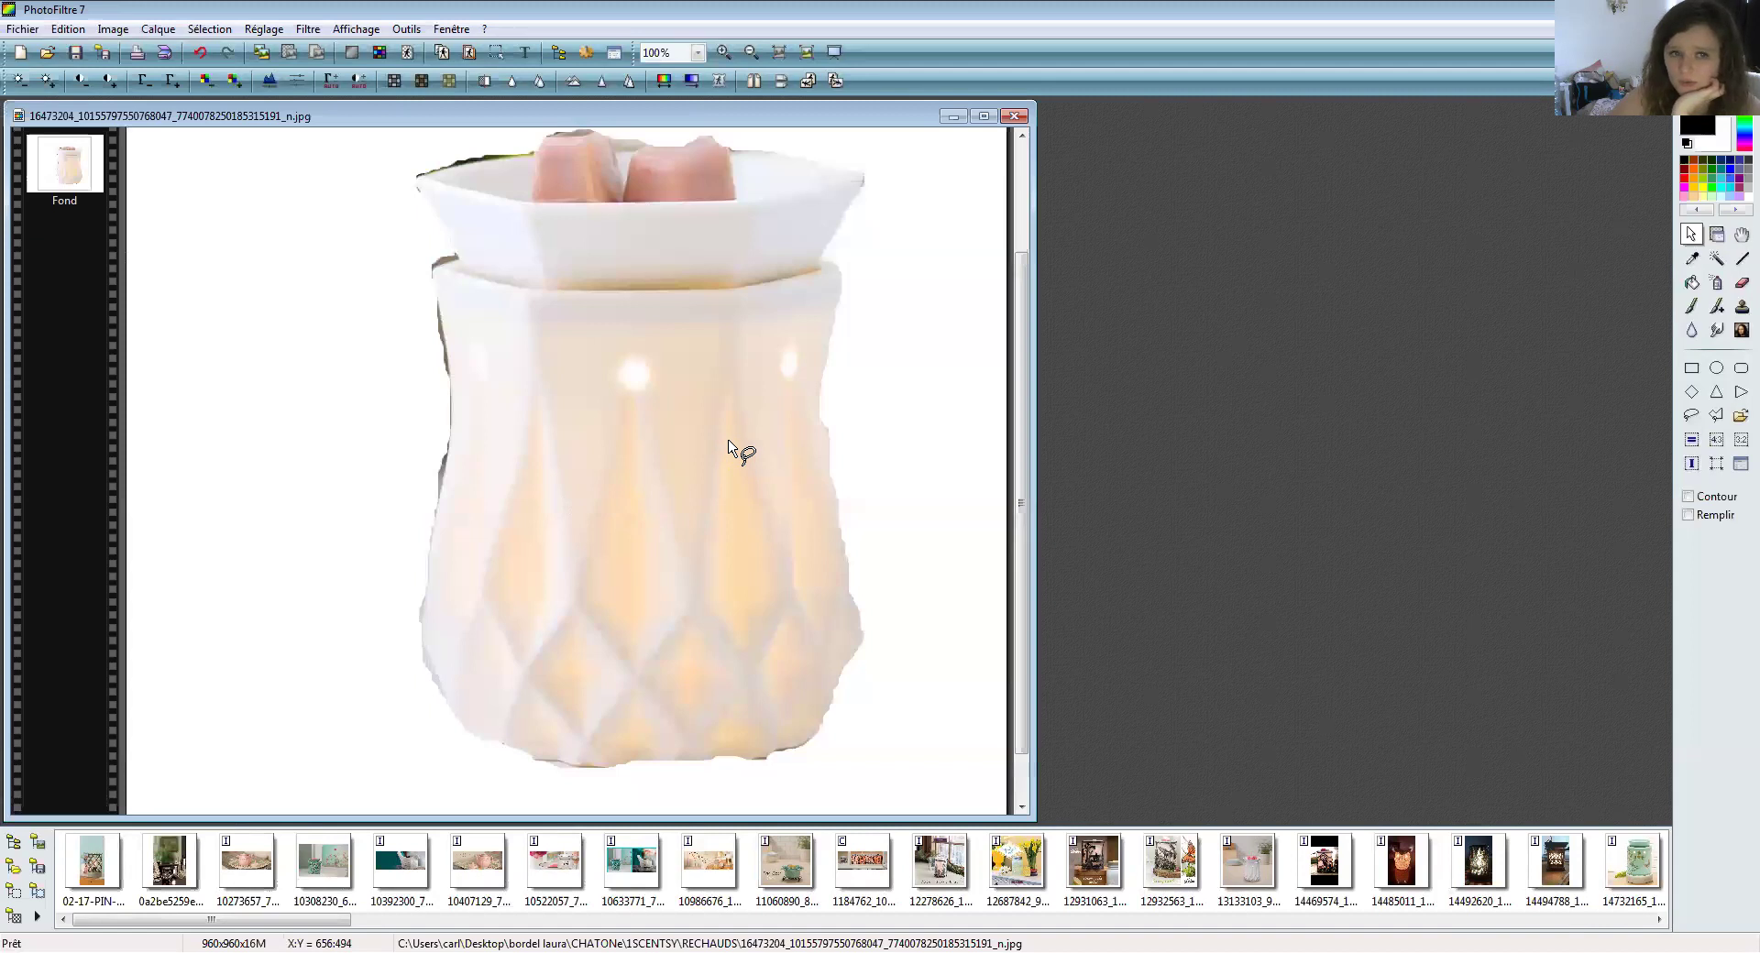
scroll(729, 452, up, 1)
scroll(729, 452, down, 1)
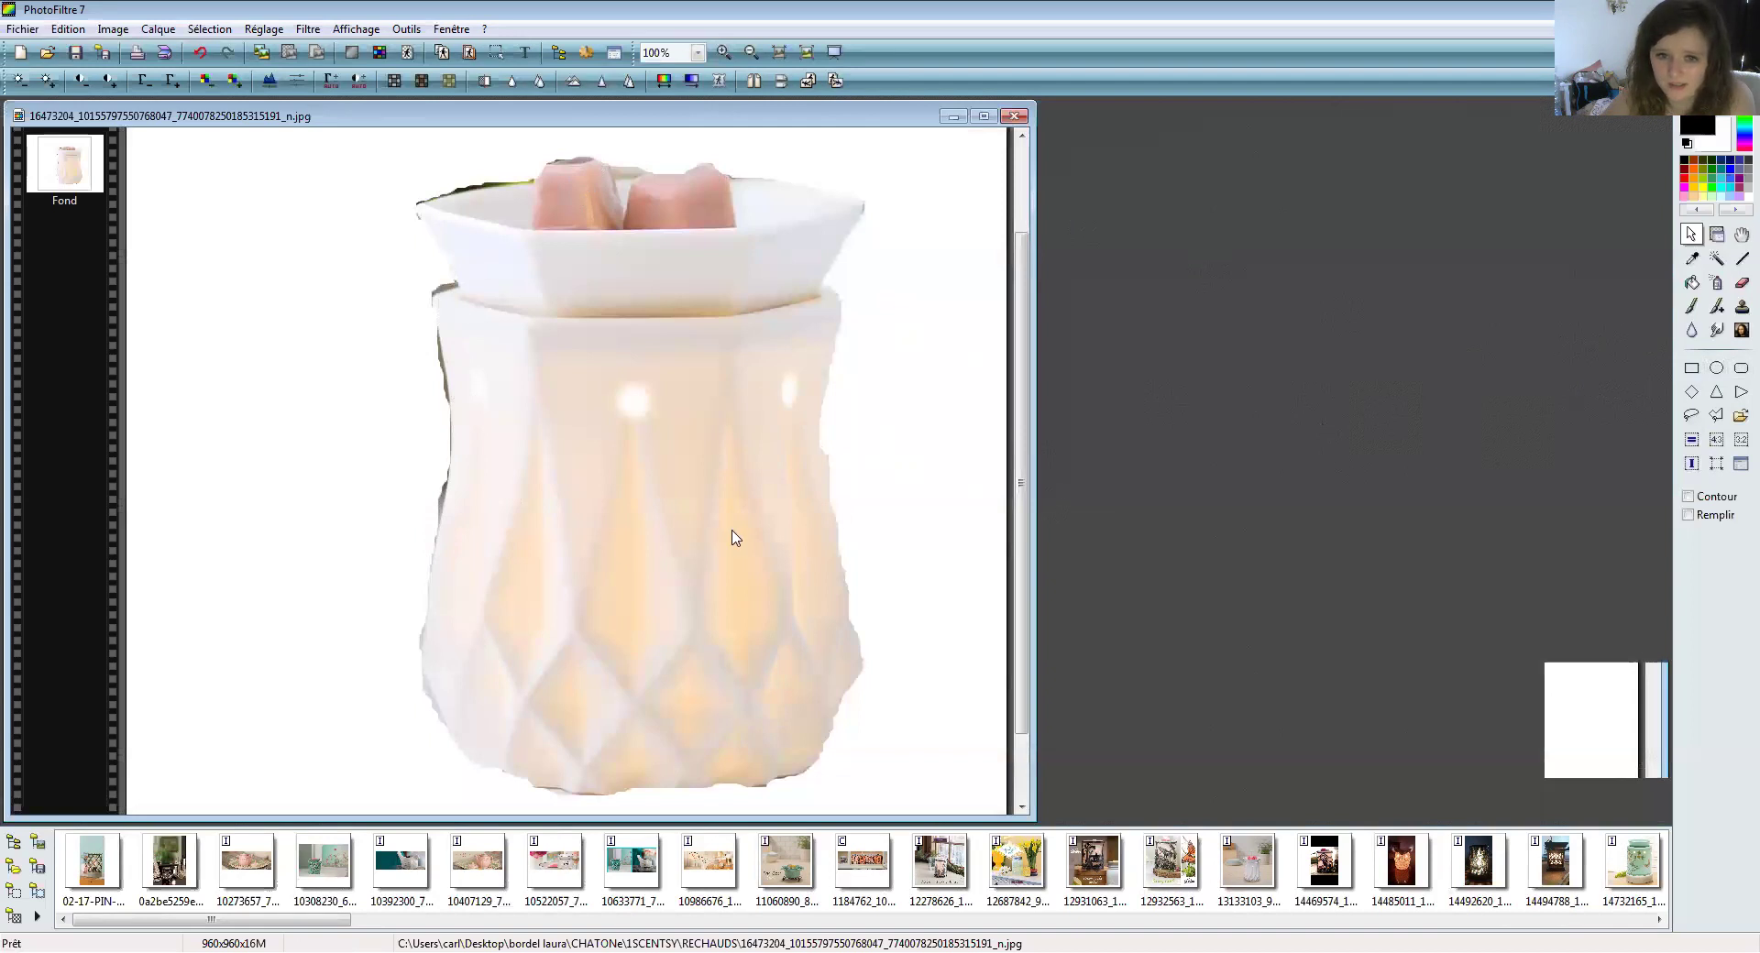
click(1739, 283)
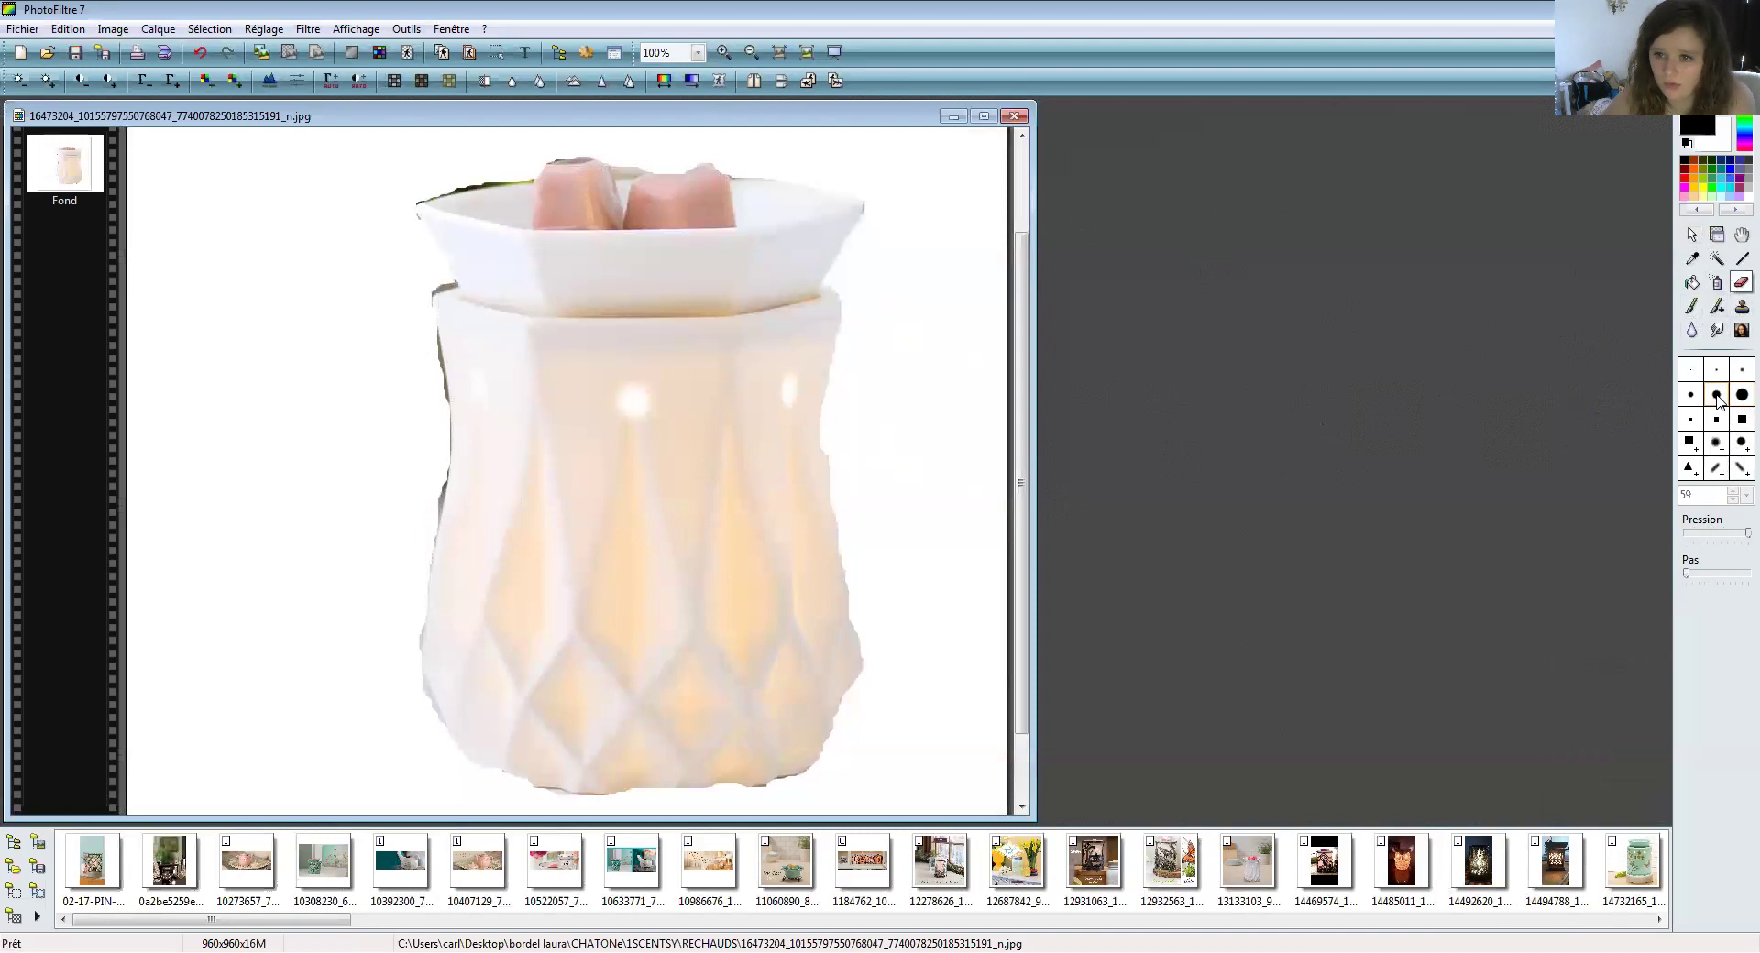
click(1732, 441)
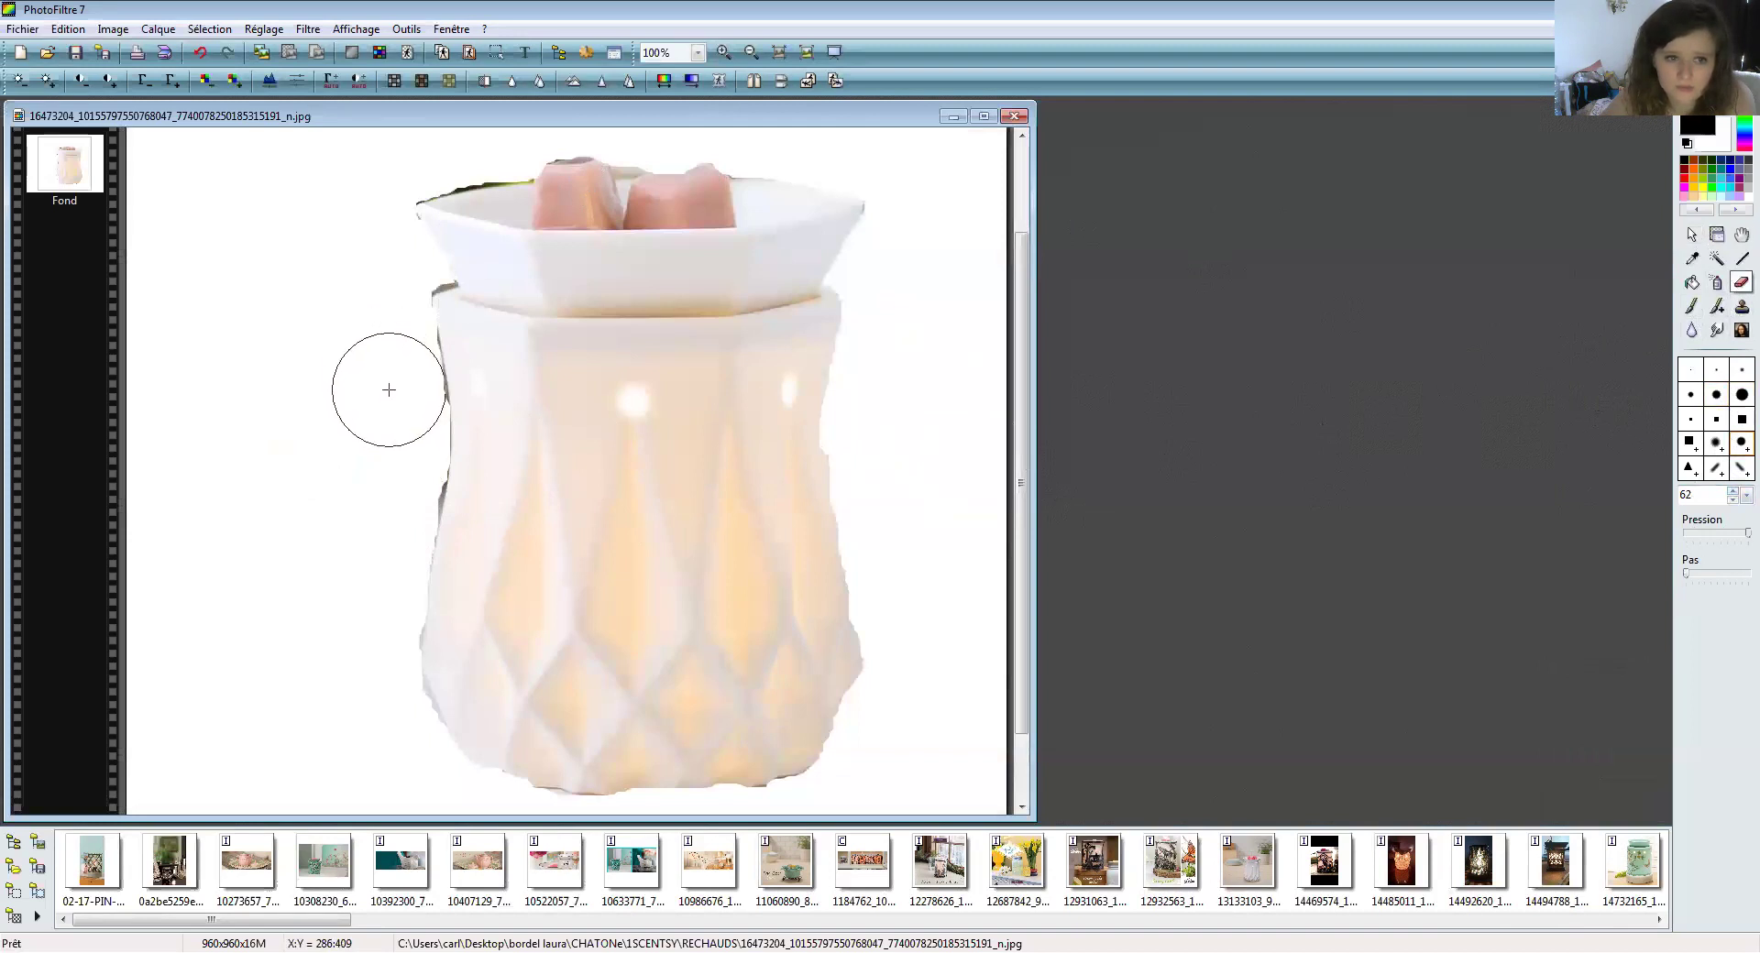
click(393, 397)
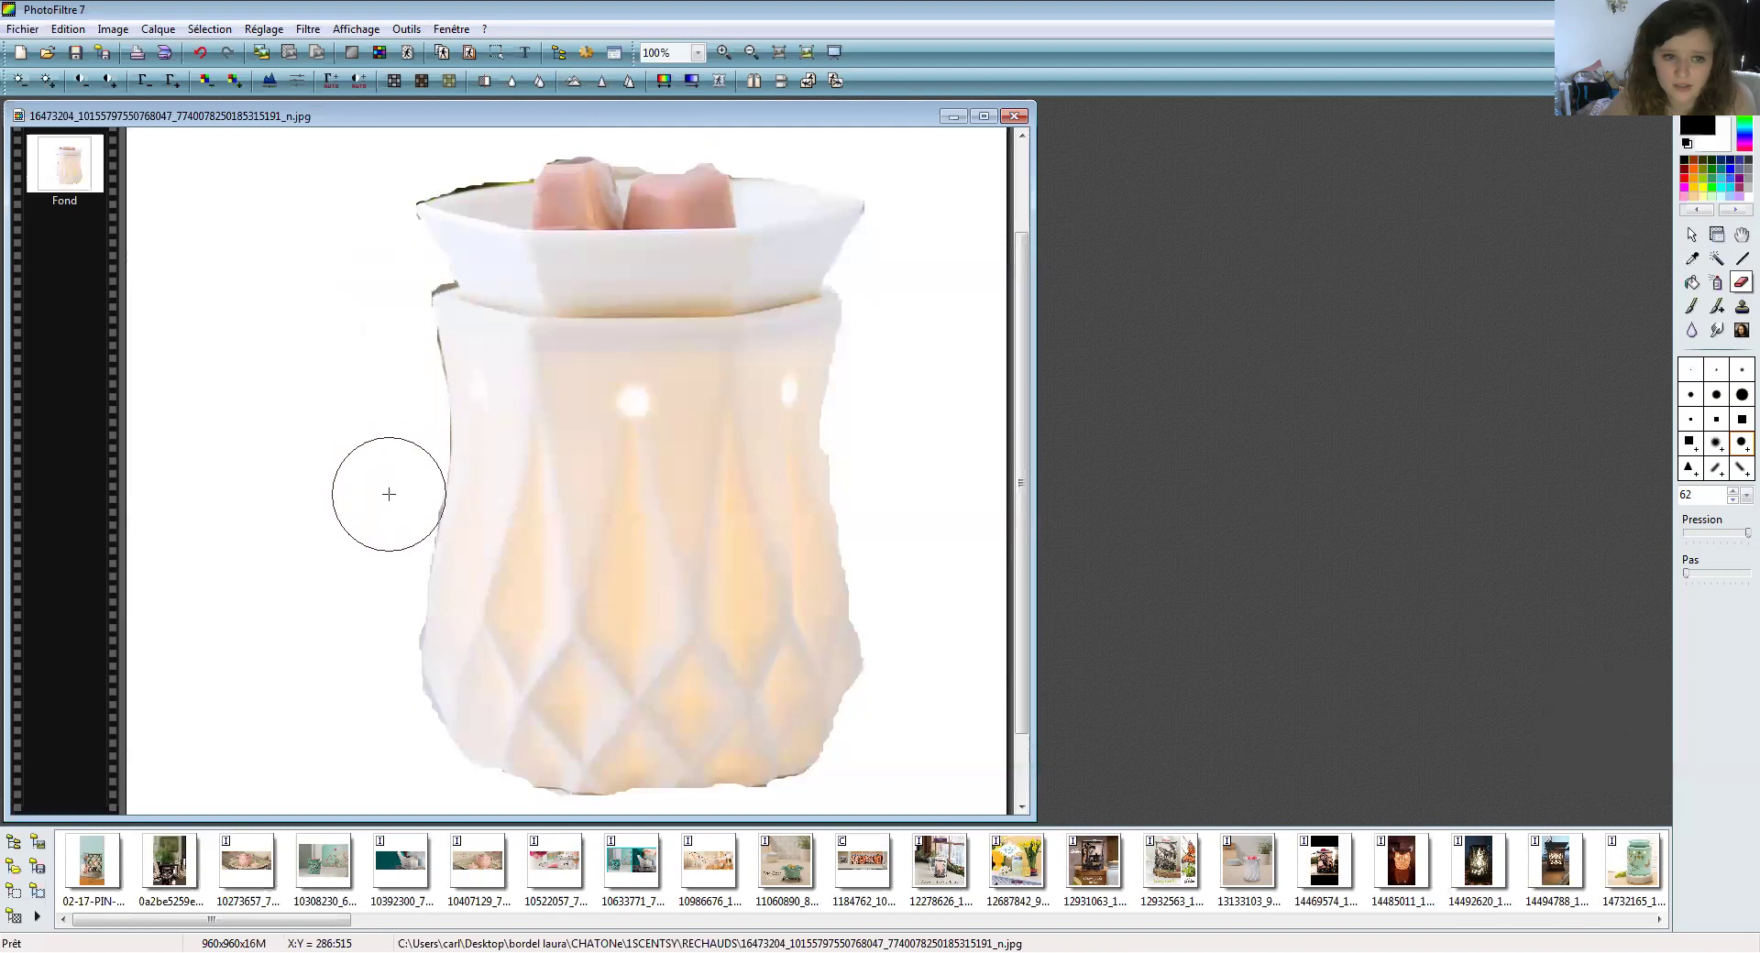
click(369, 619)
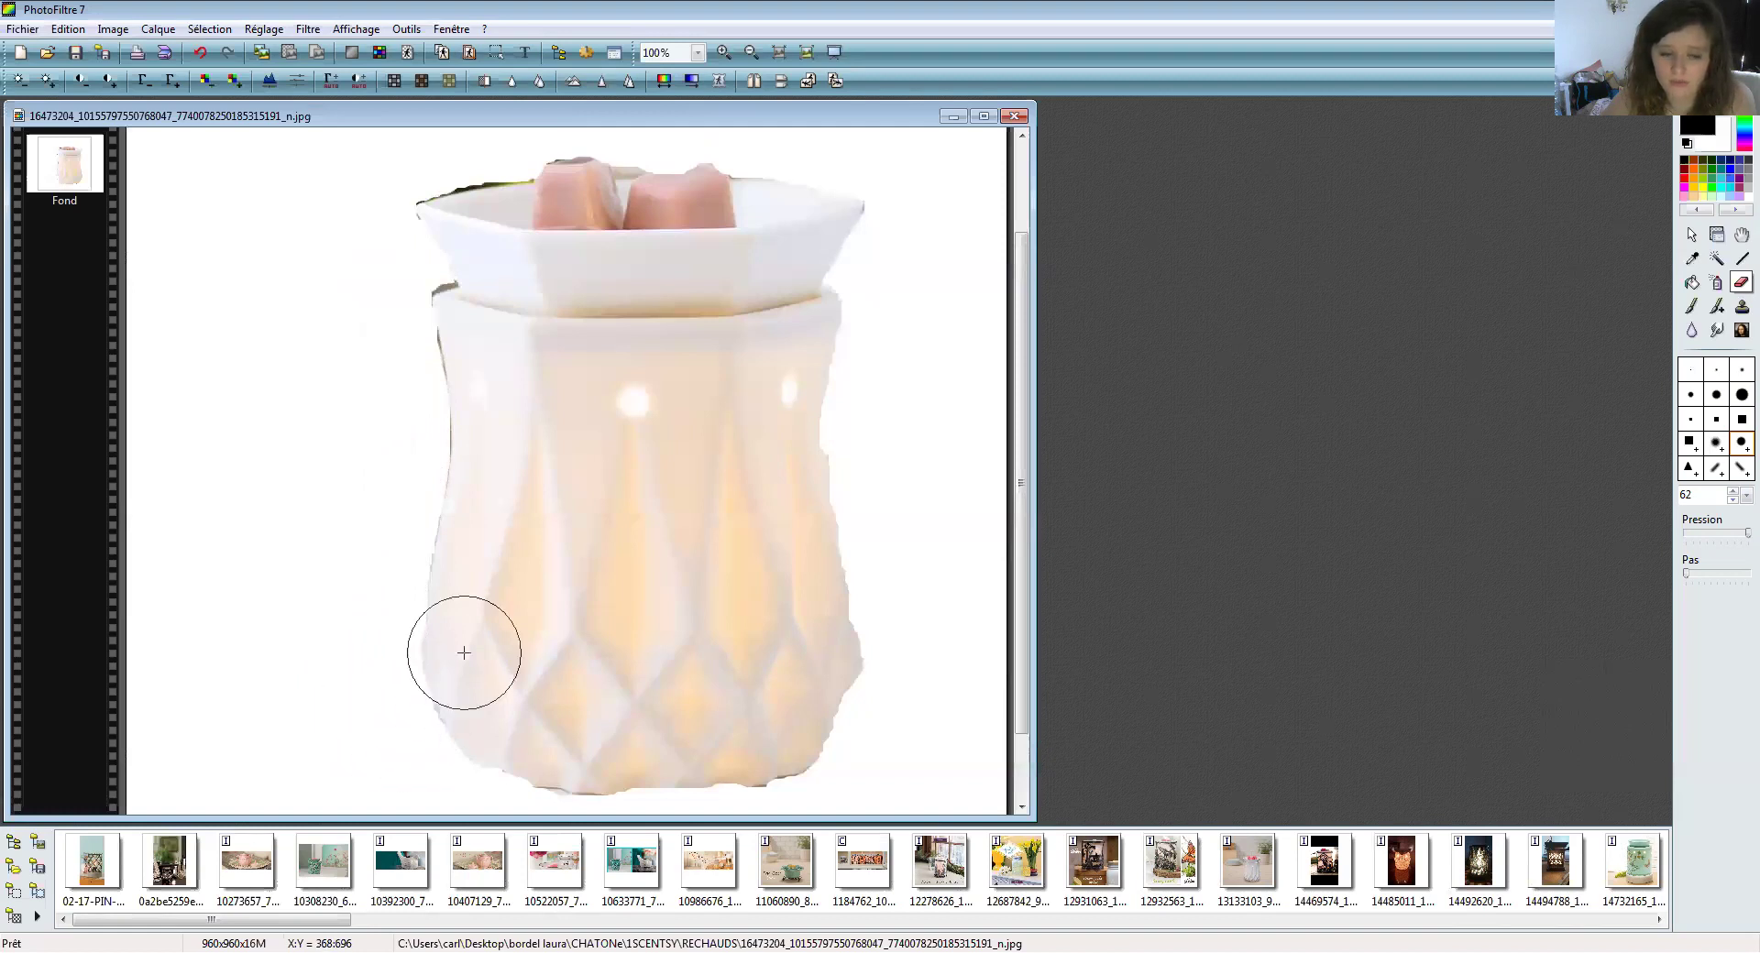
scroll(913, 423, down, 2)
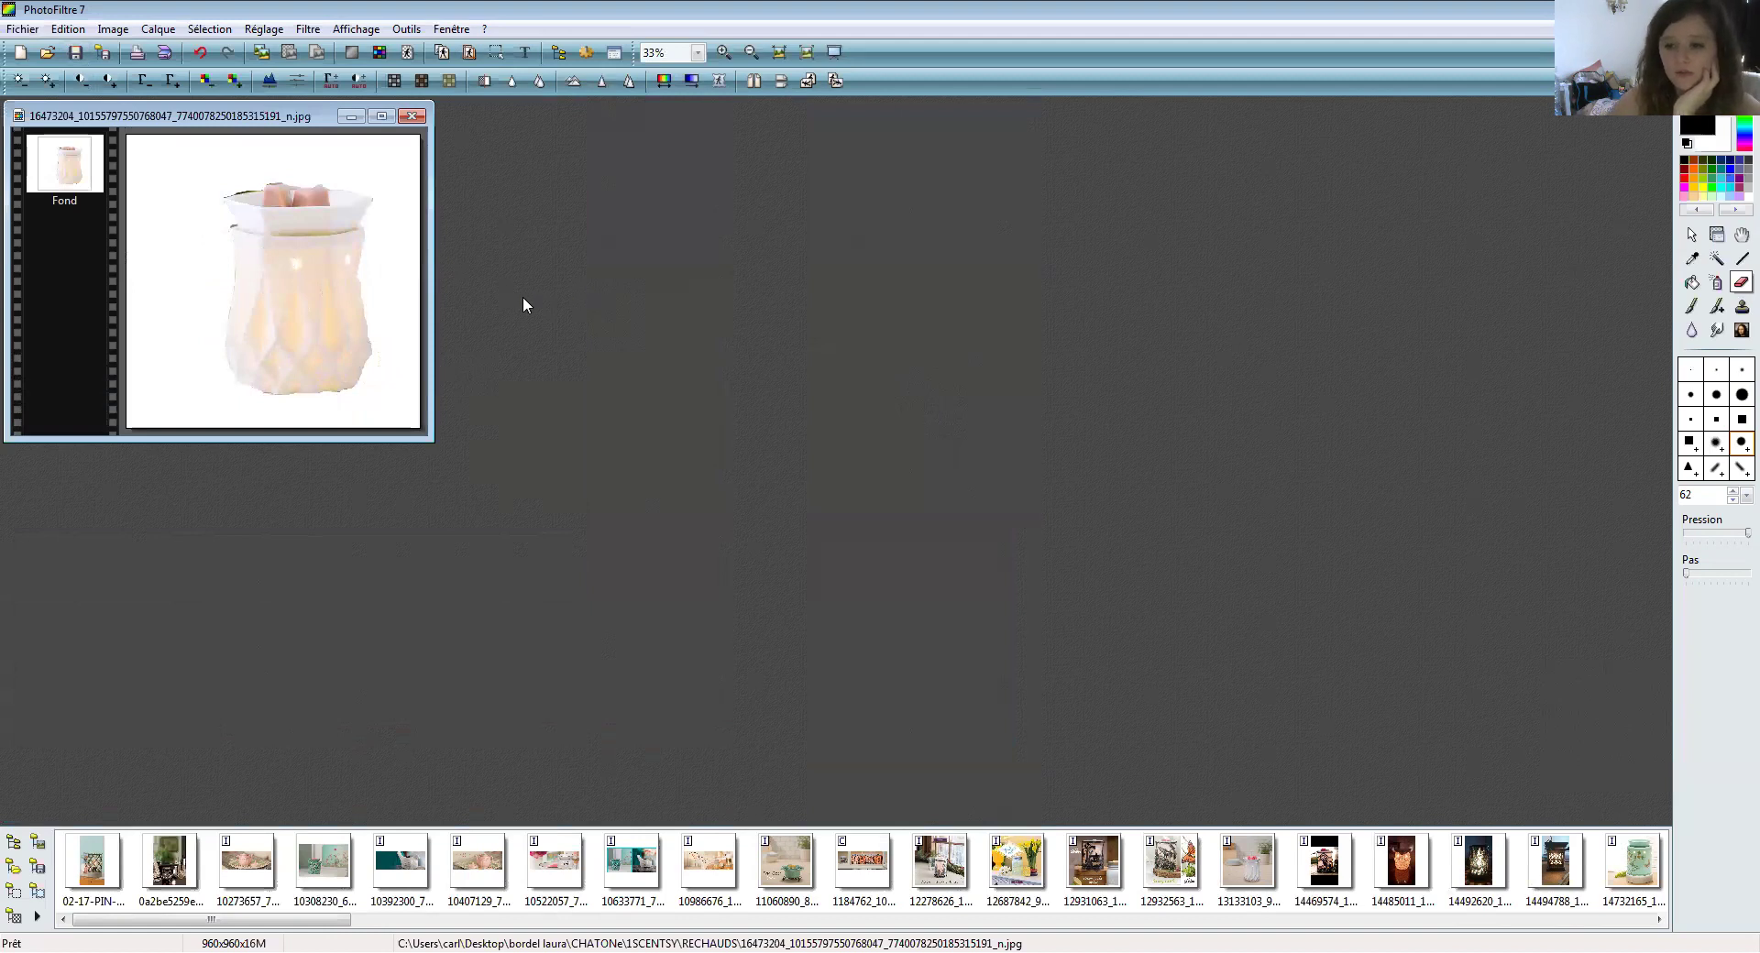
click(411, 117)
click(997, 542)
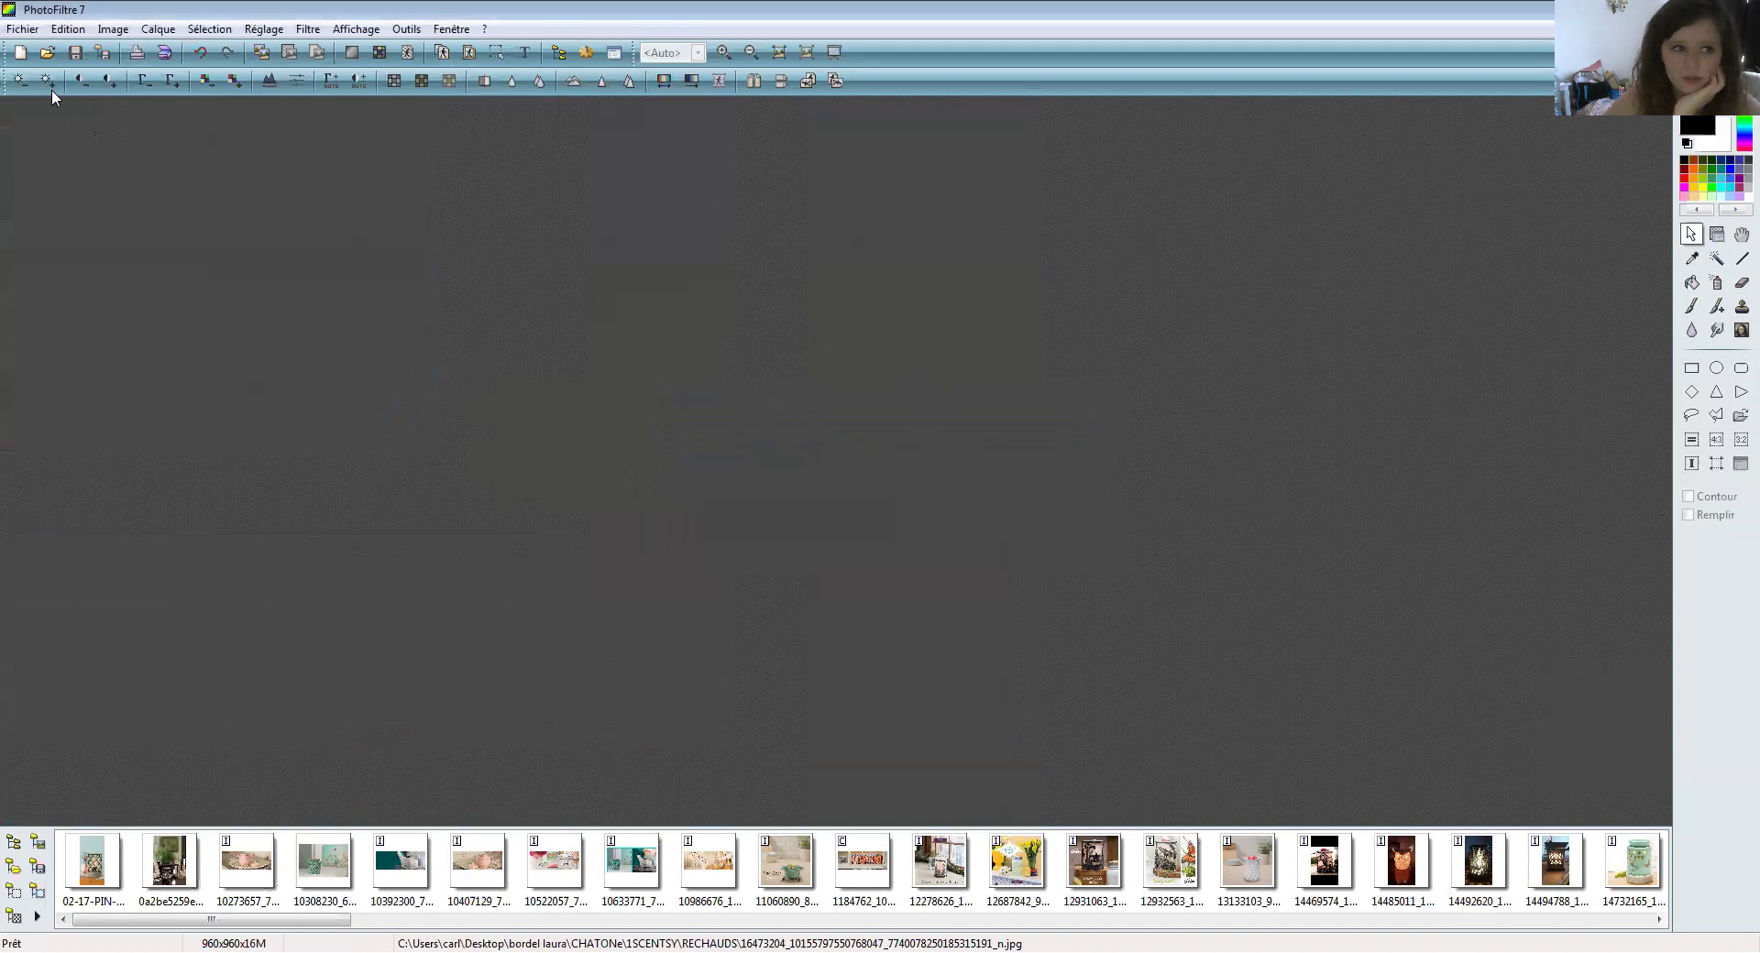
click(22, 29)
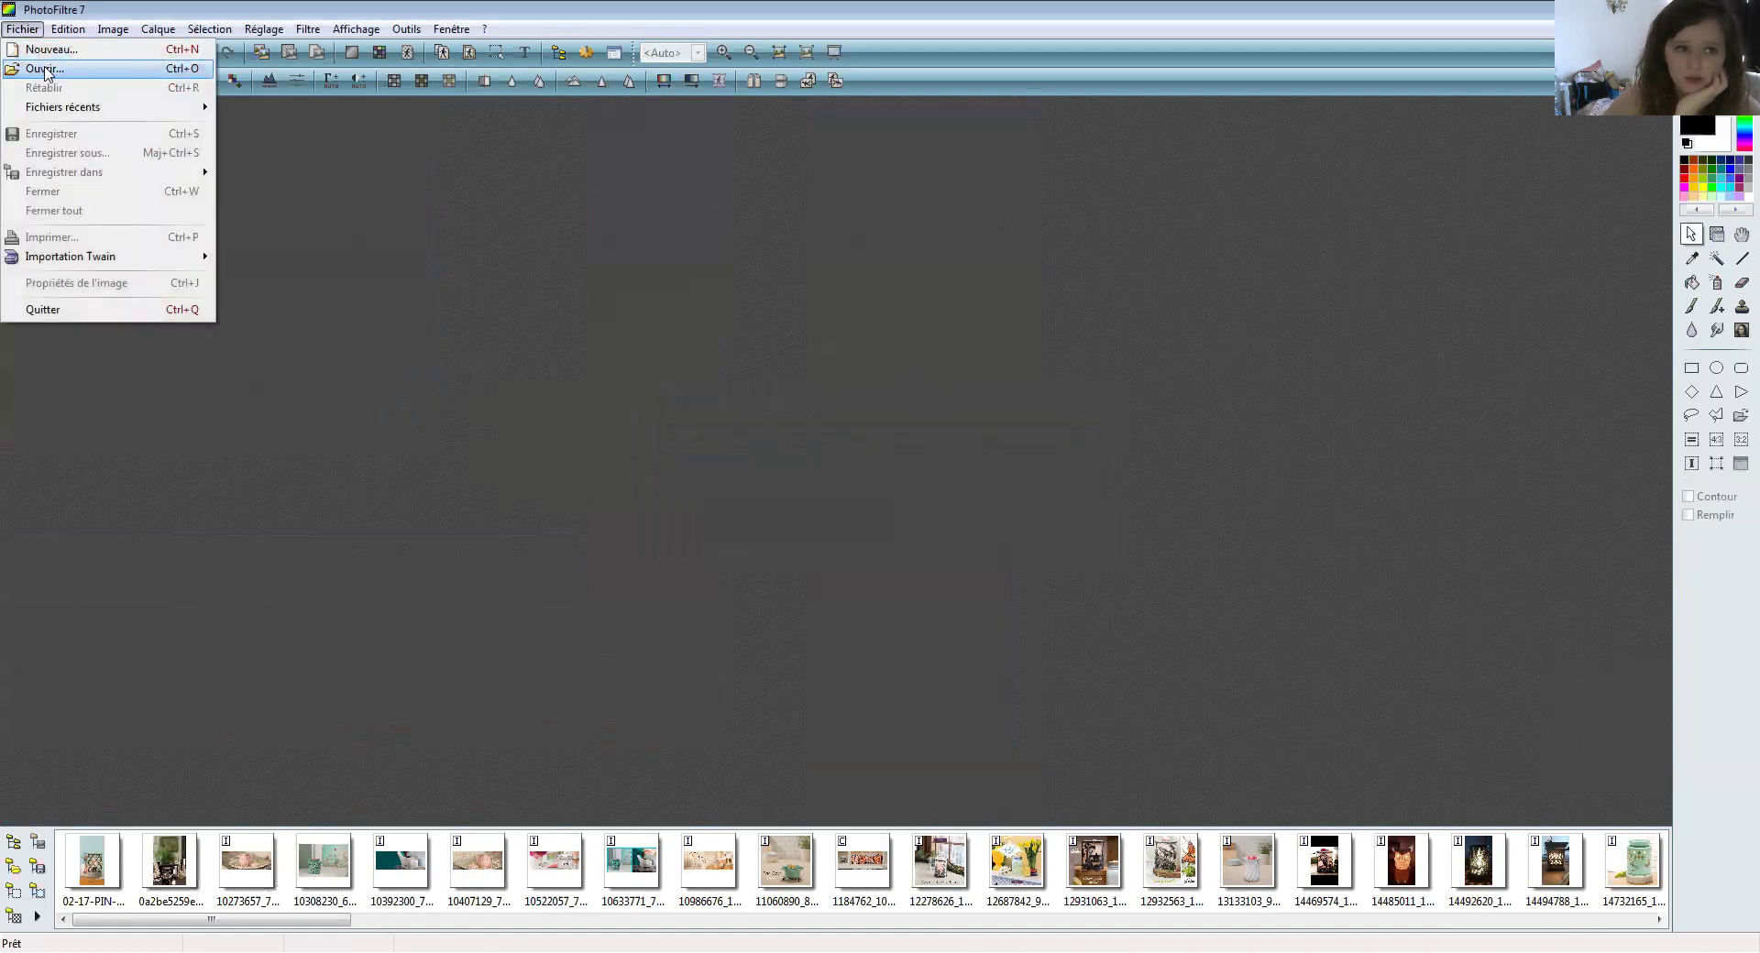
click(44, 69)
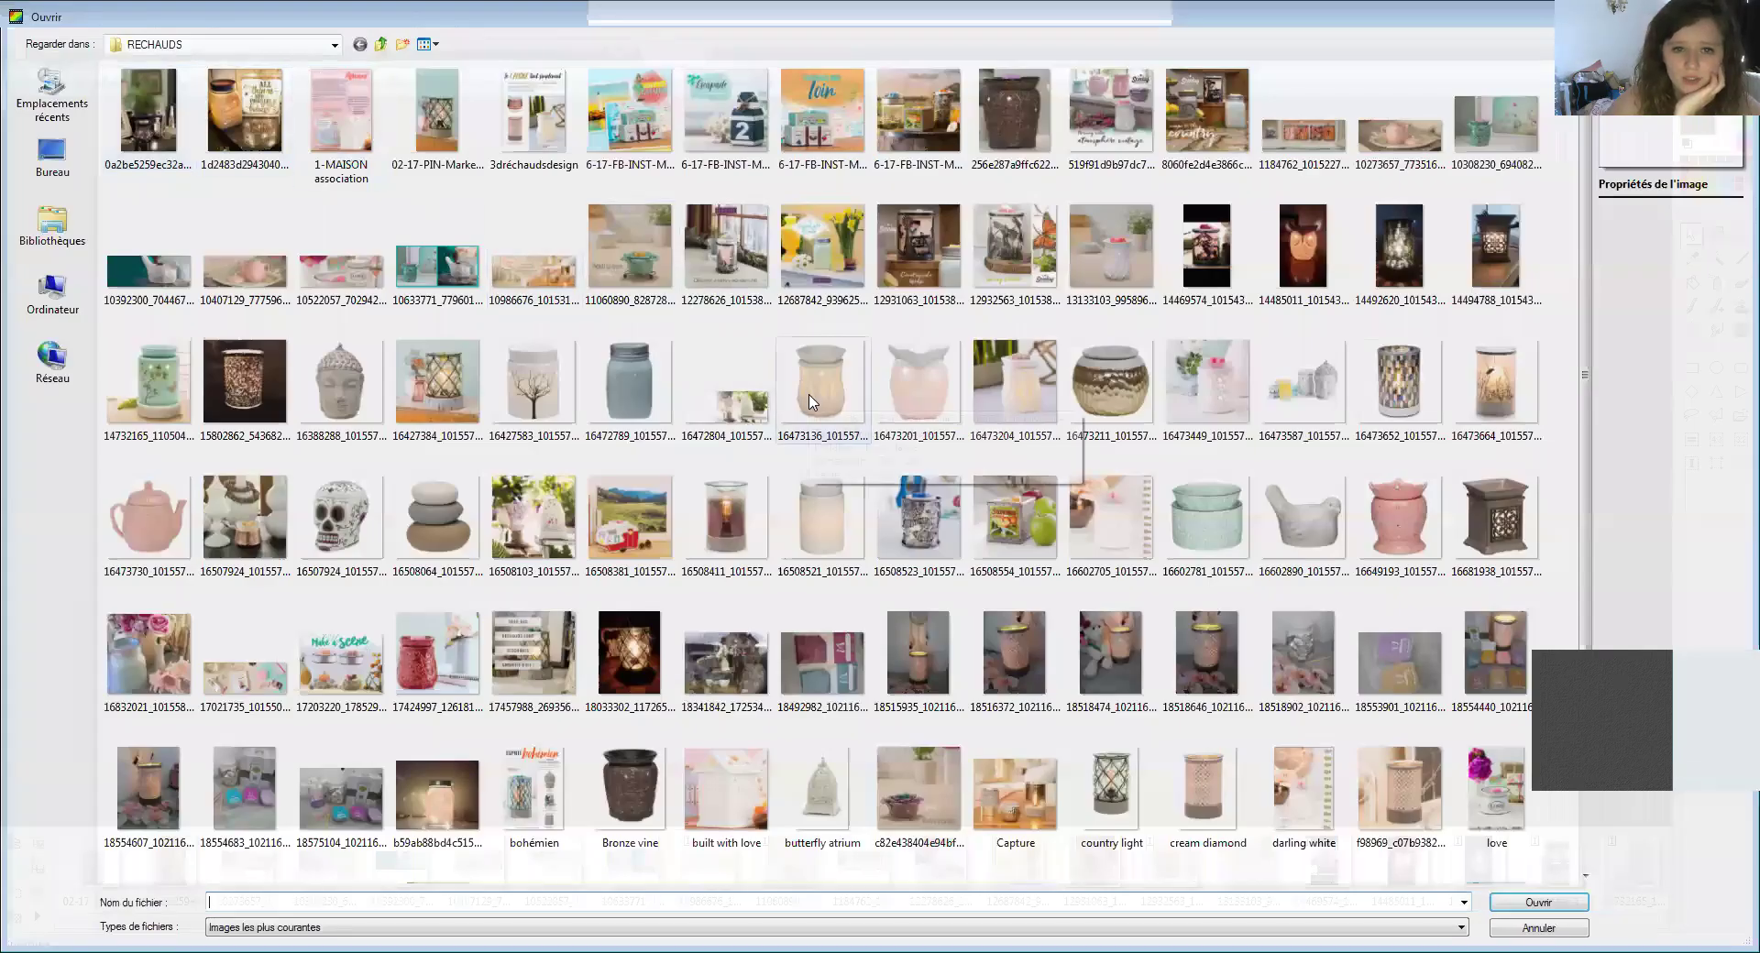
click(822, 406)
click(1526, 906)
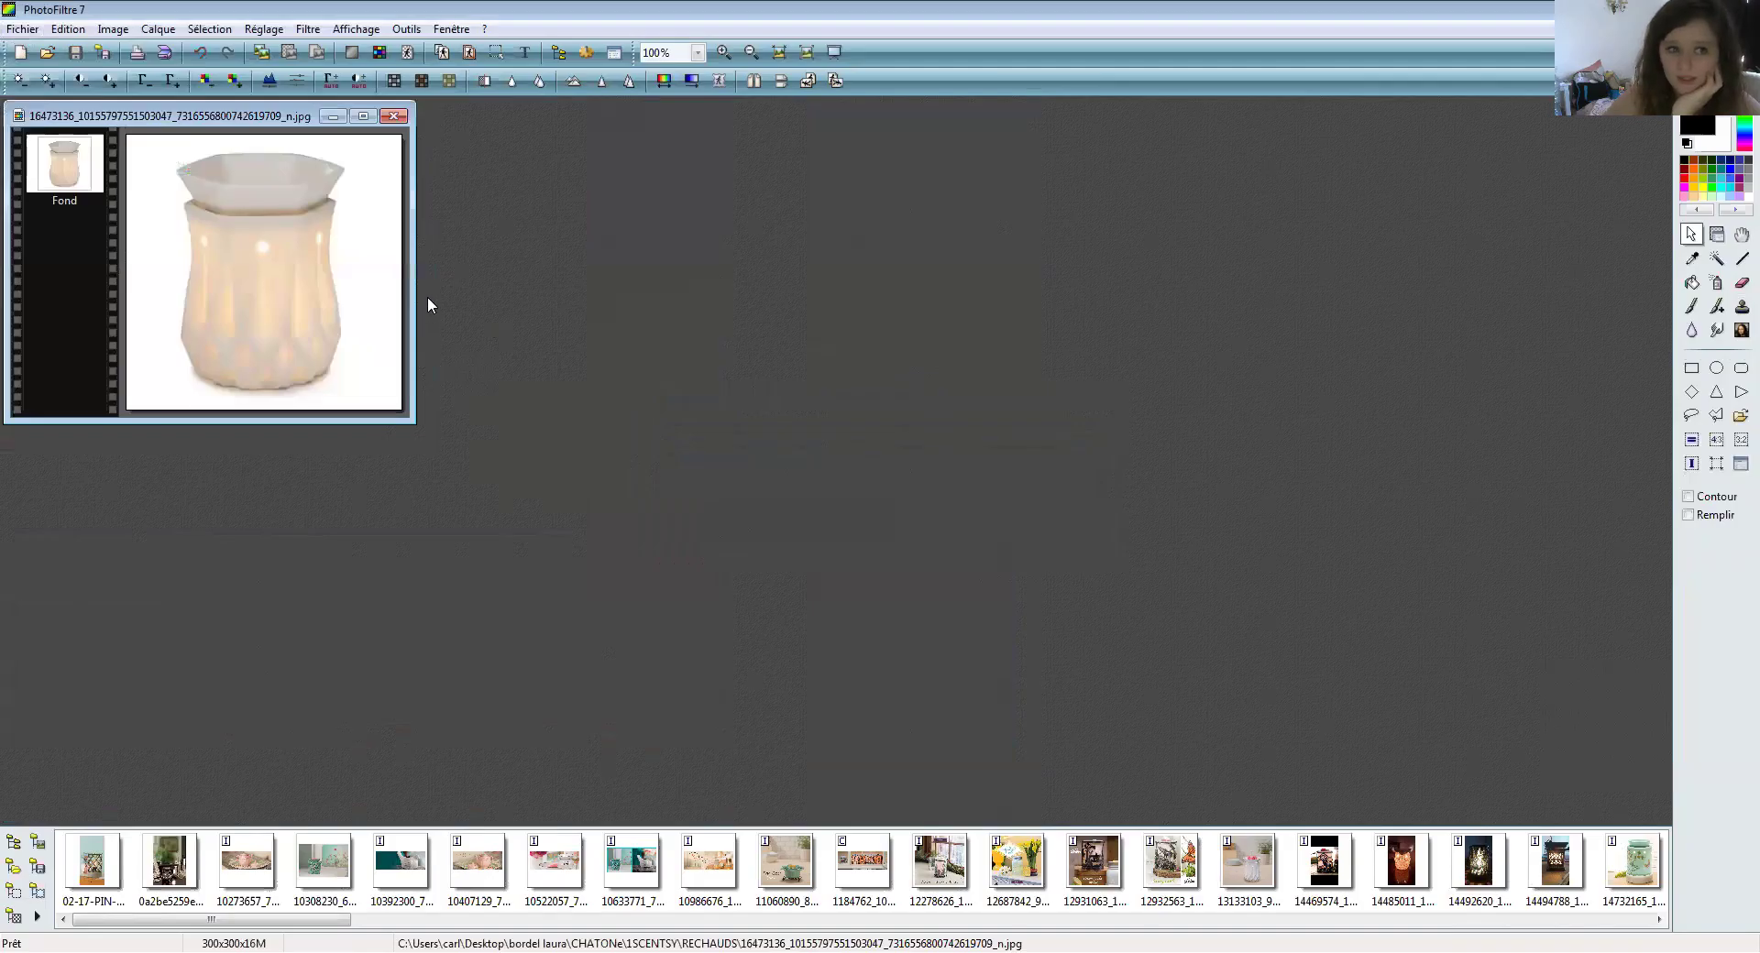
- Select the whole warmer image and try to invert the selection
right_click(304, 295)
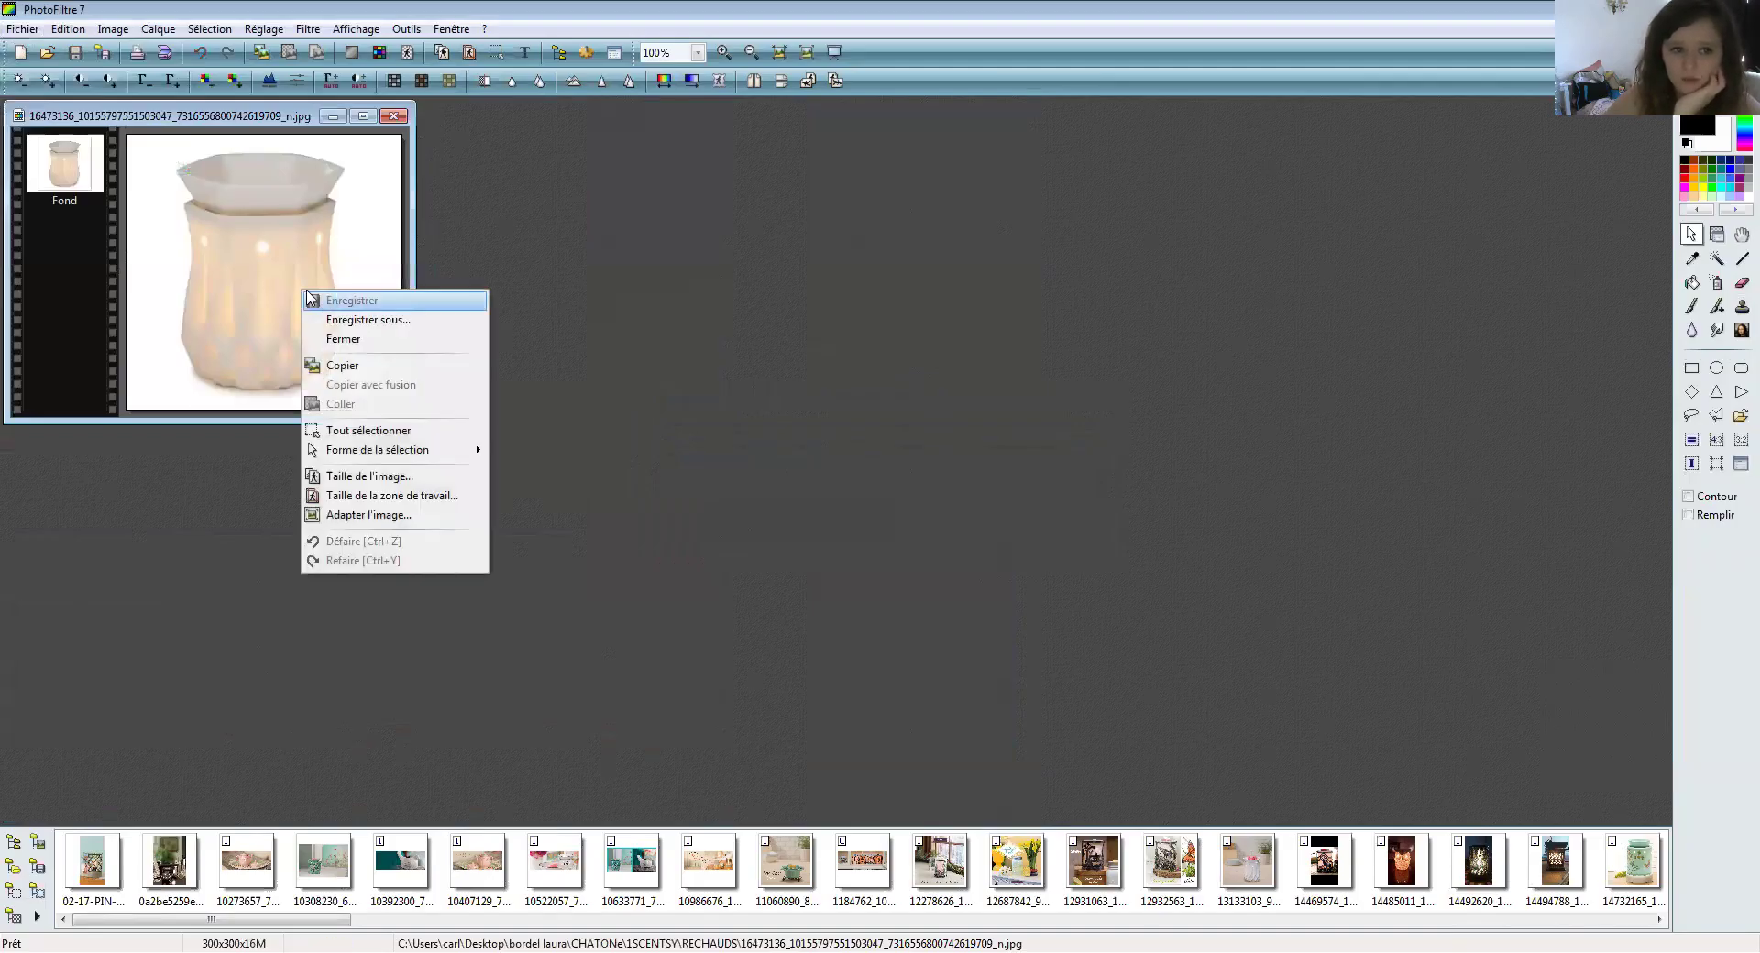
click(403, 431)
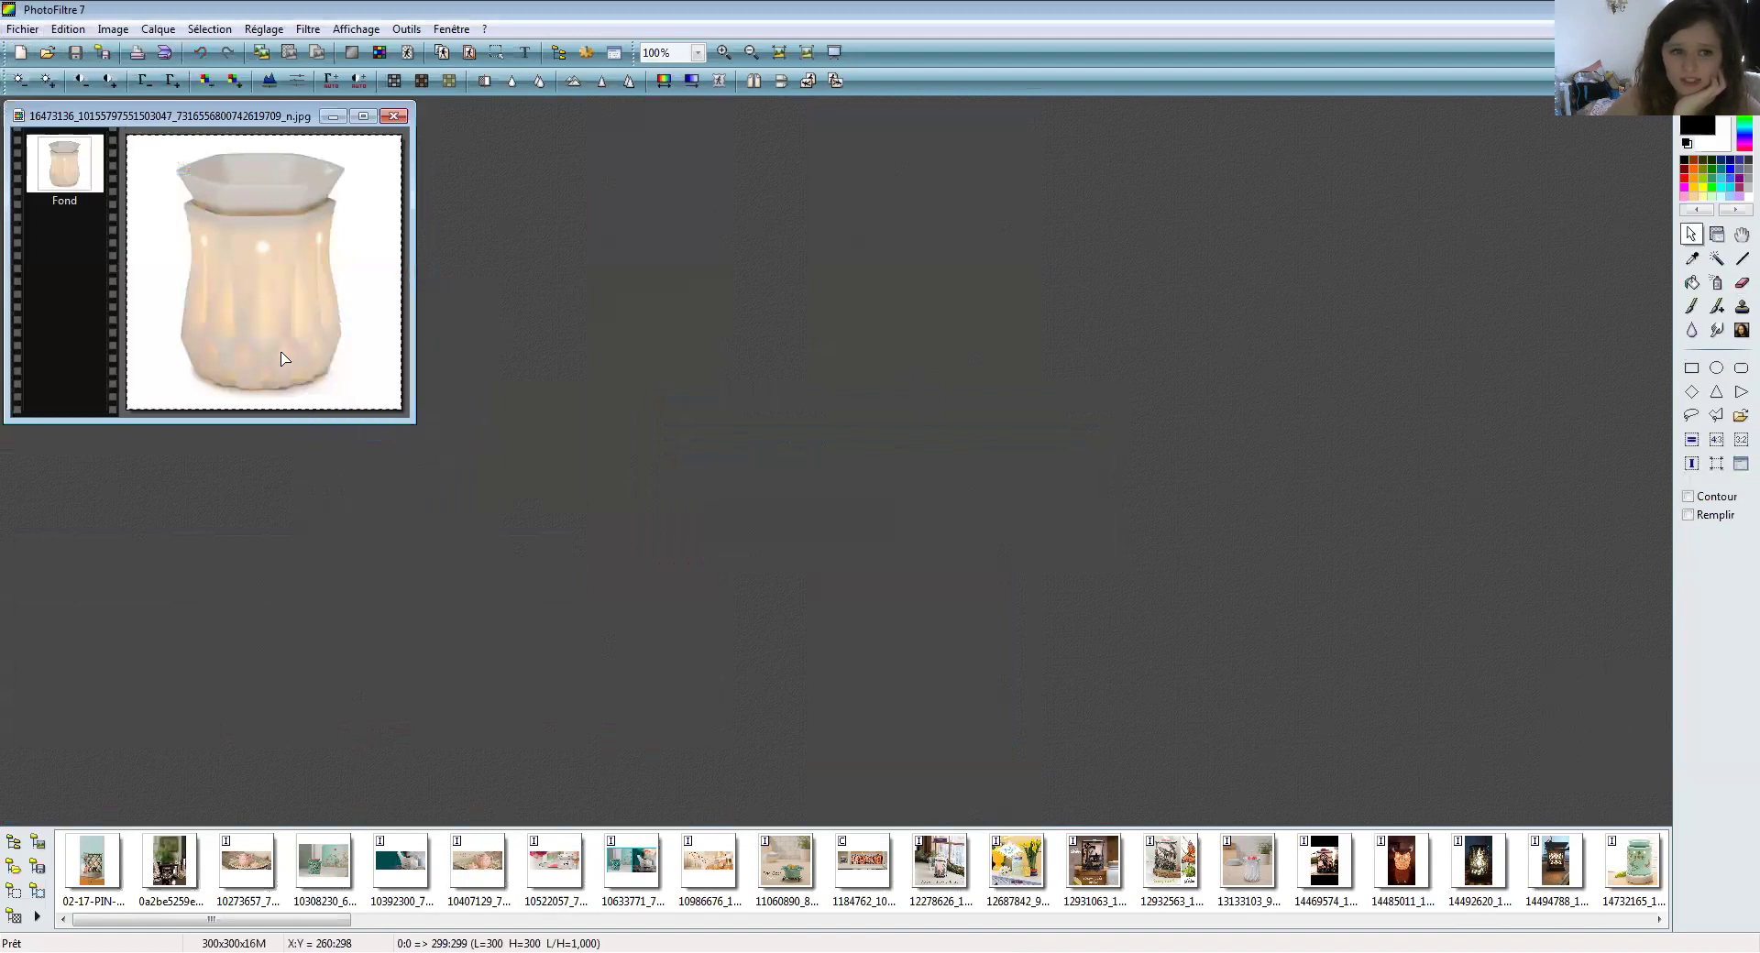
right_click(271, 312)
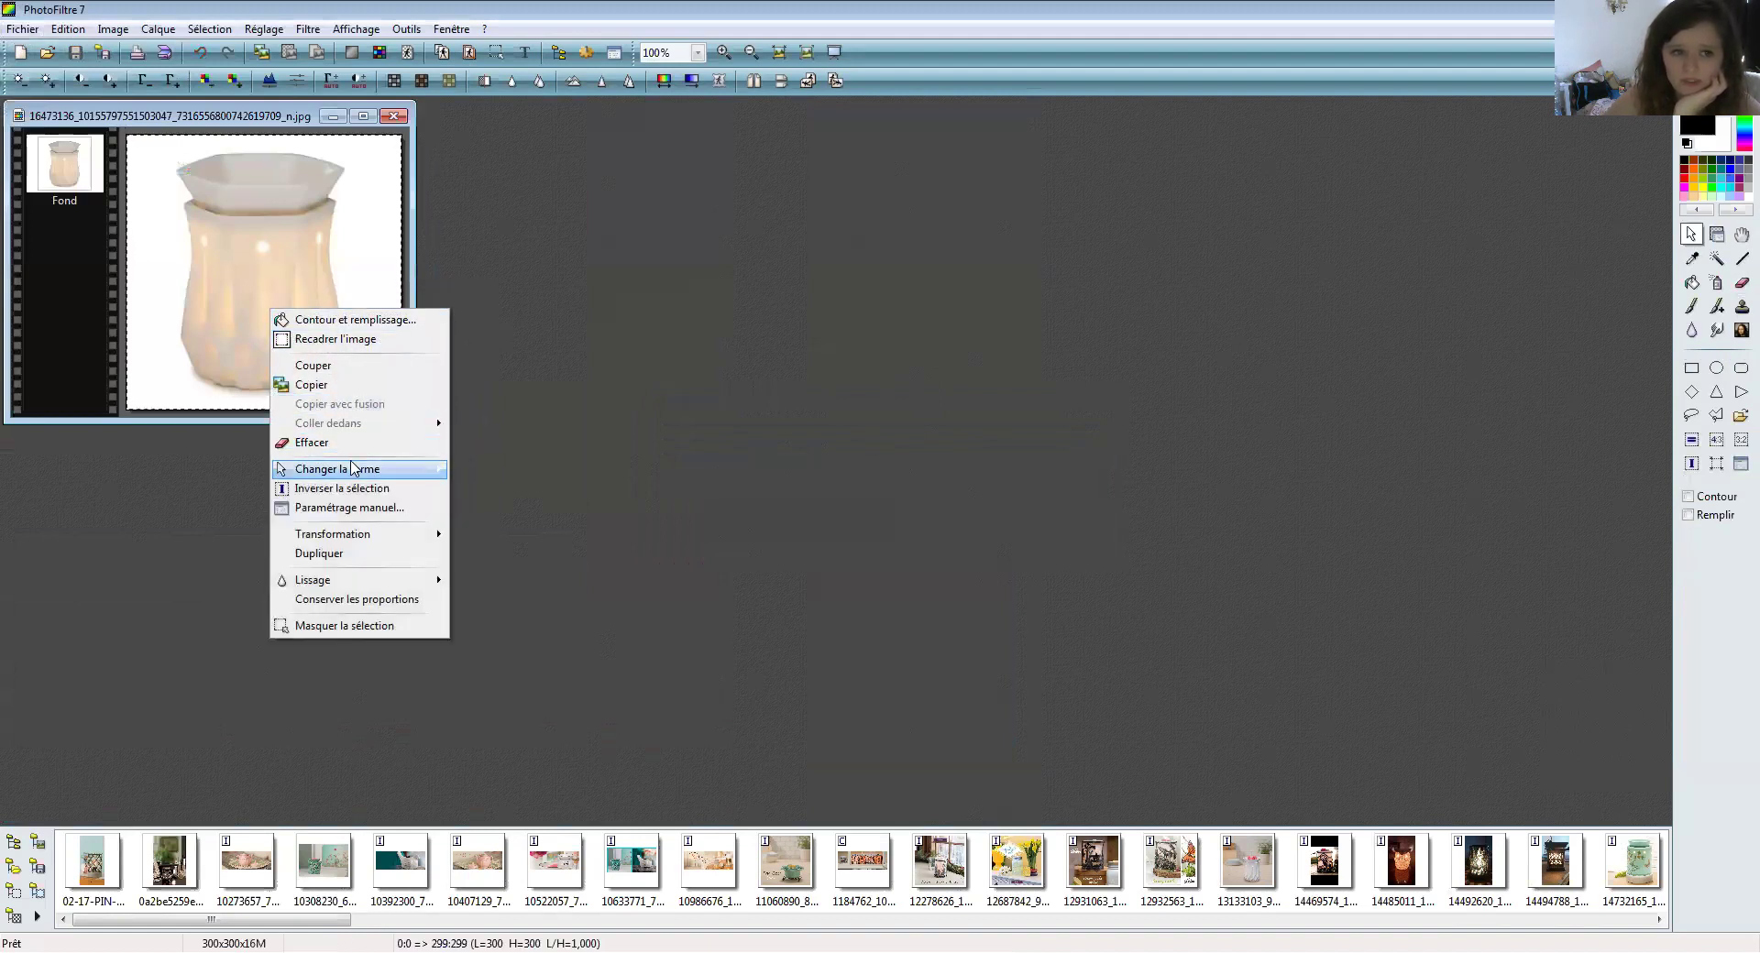
click(366, 487)
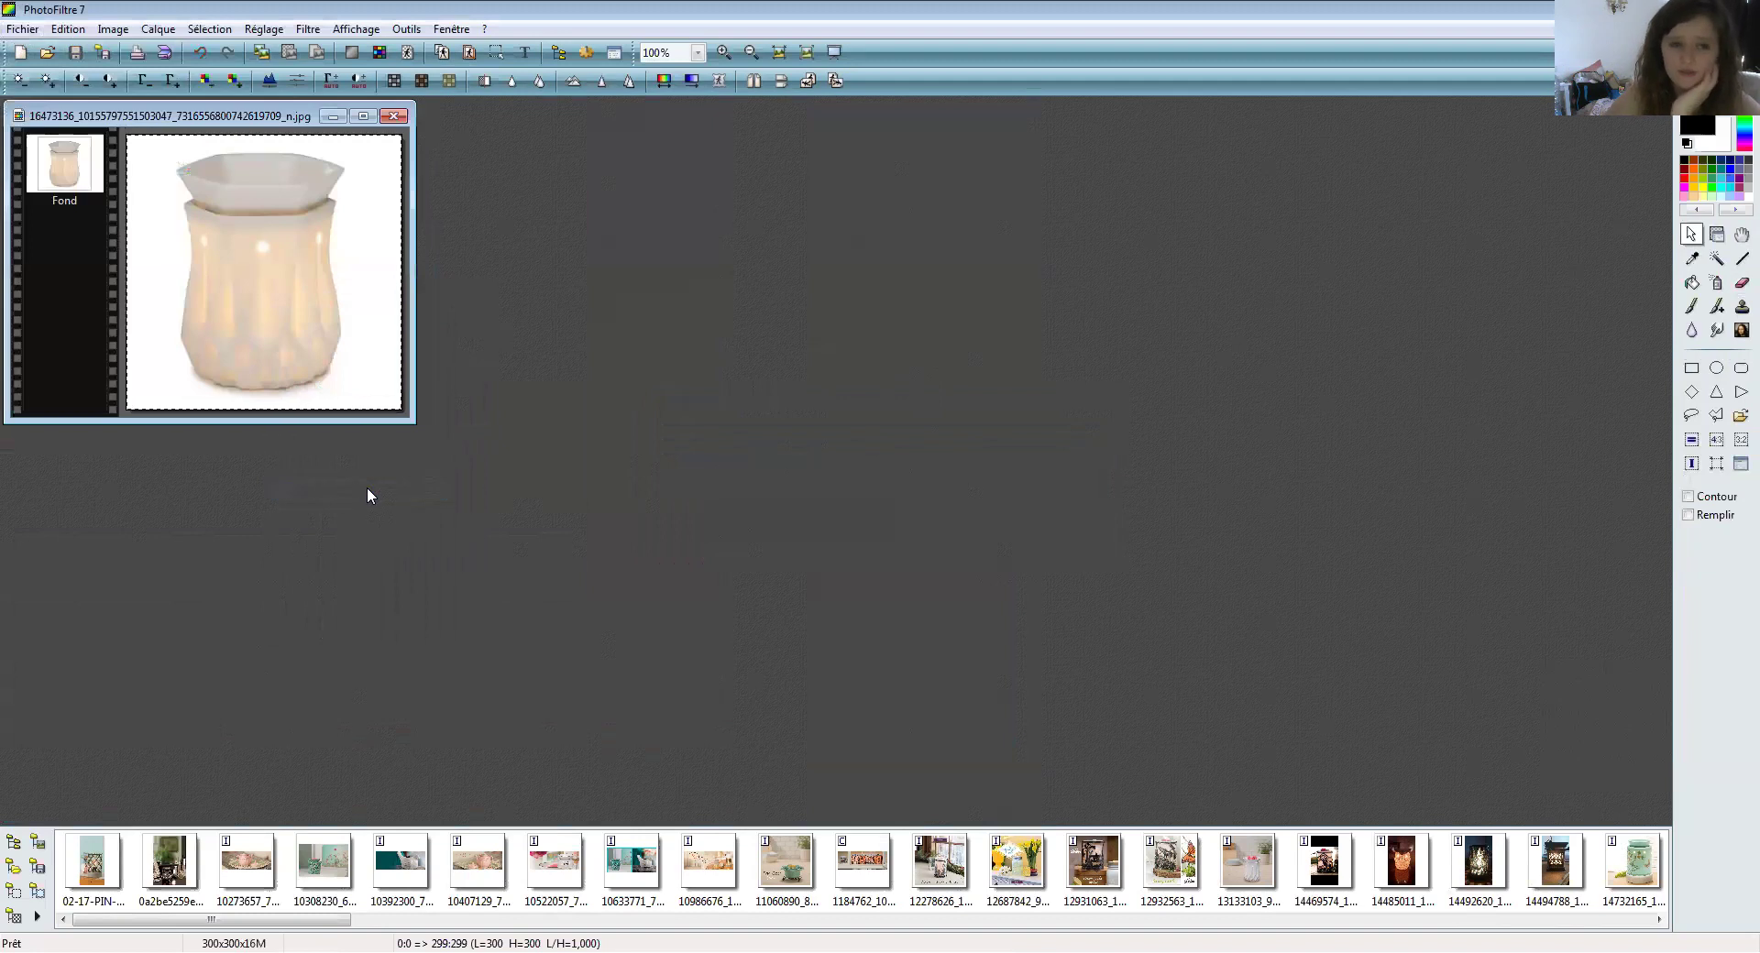
- Make the warmer image's white background transparent with a tolerance of 30, previewing before applying
click(408, 55)
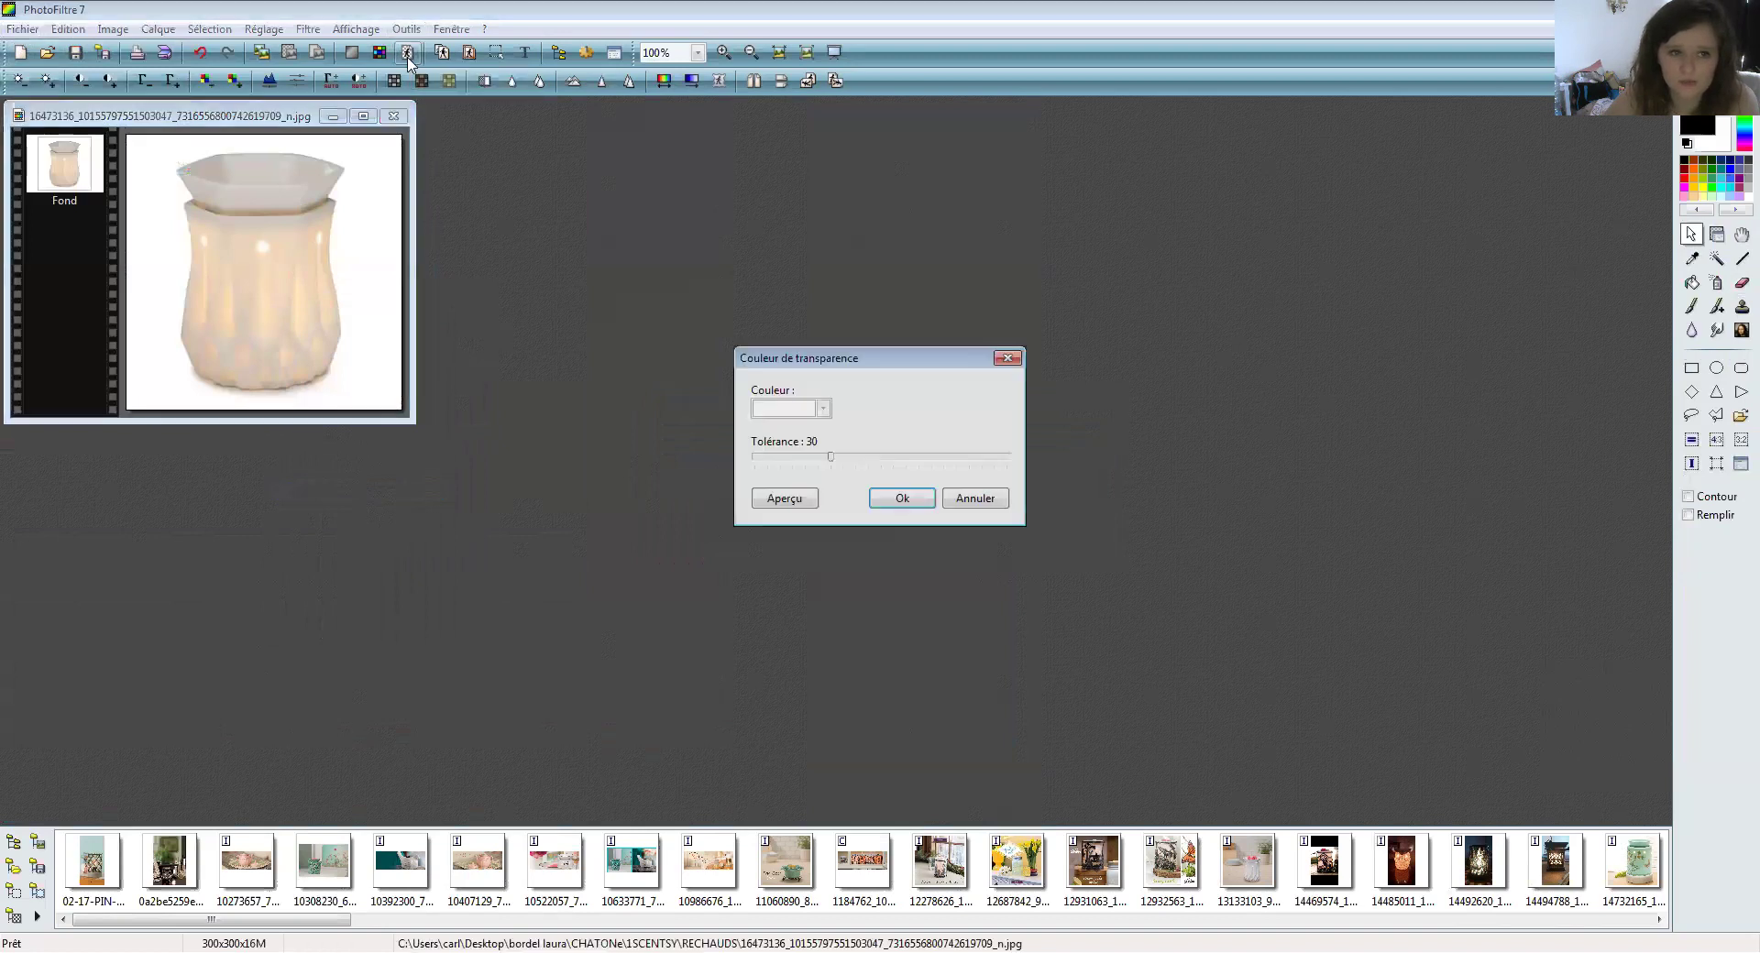
click(794, 501)
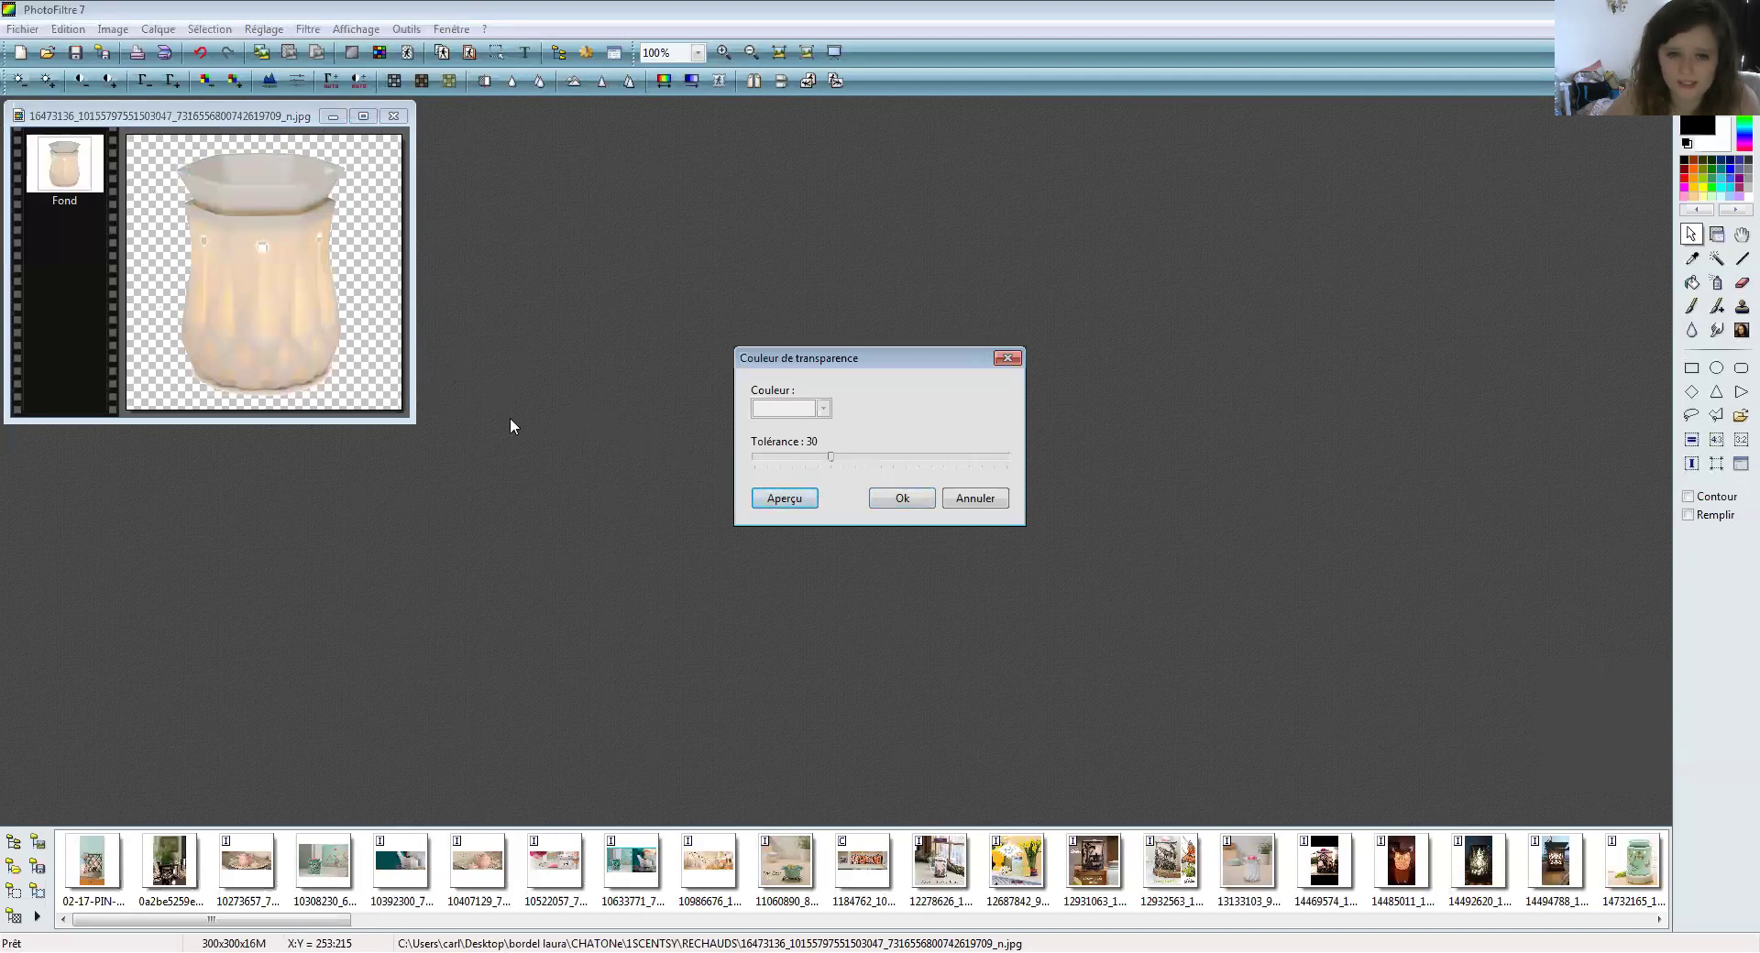
click(887, 498)
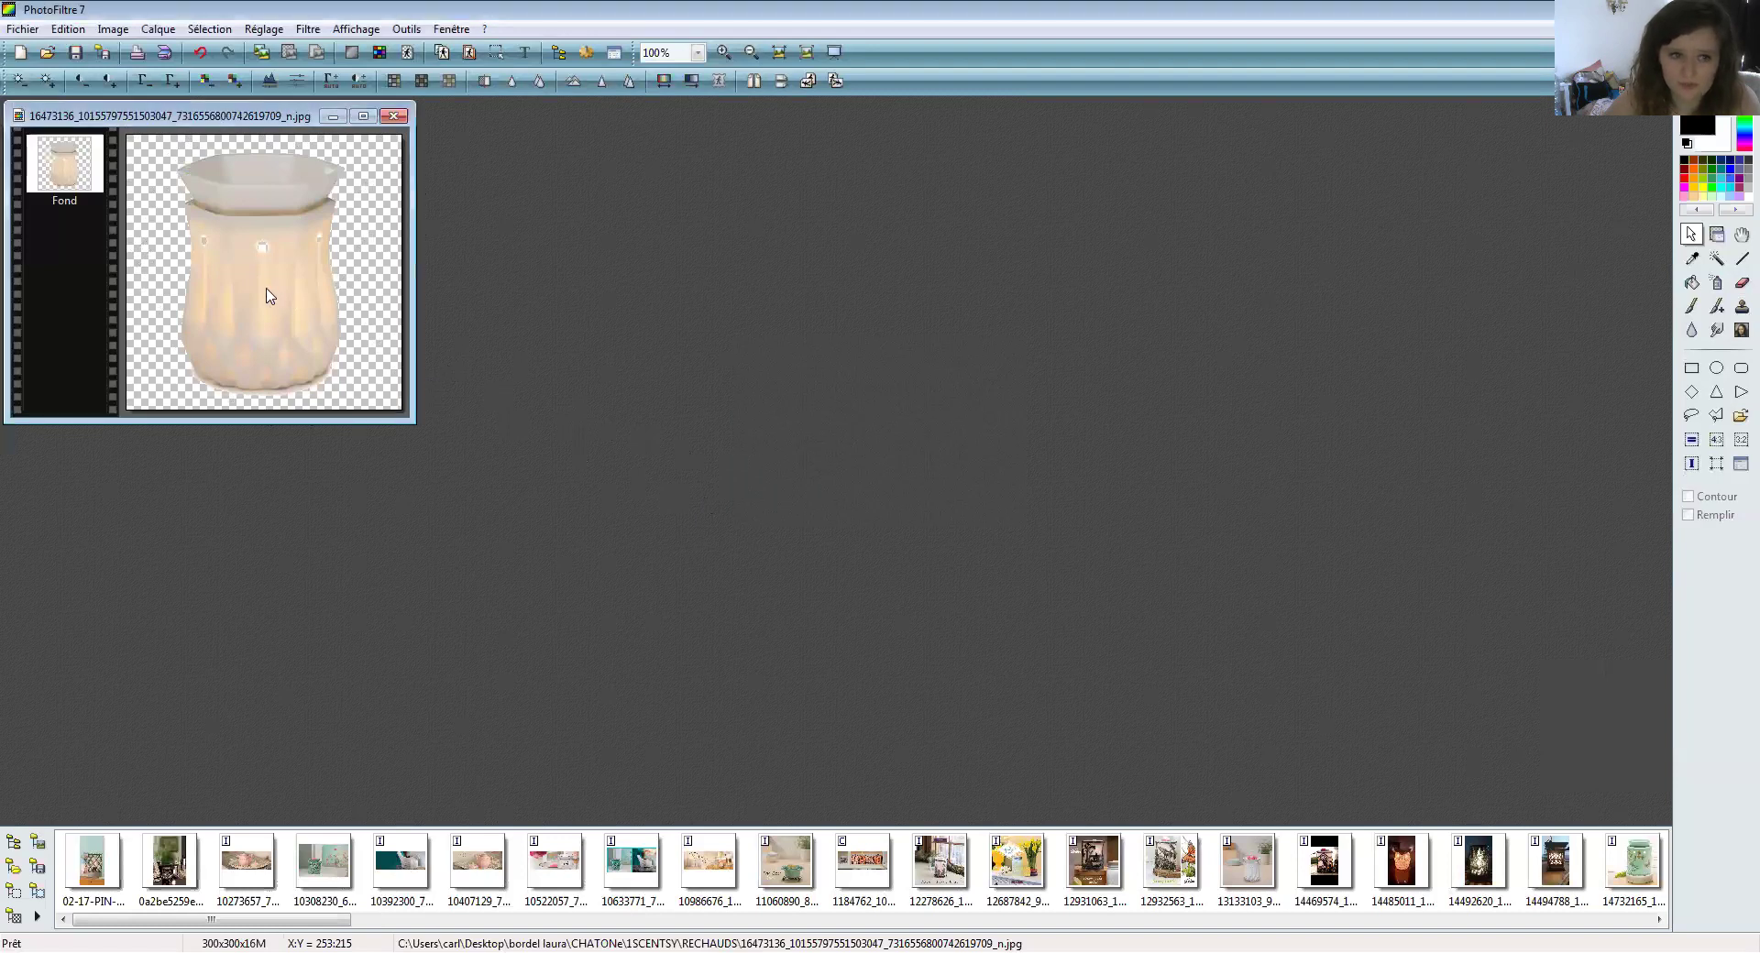
- Save the transparent warmer image as a PNG in the MONTAGES LILOUSENTEURS folder, replacing the existing file of the same name
right_click(267, 289)
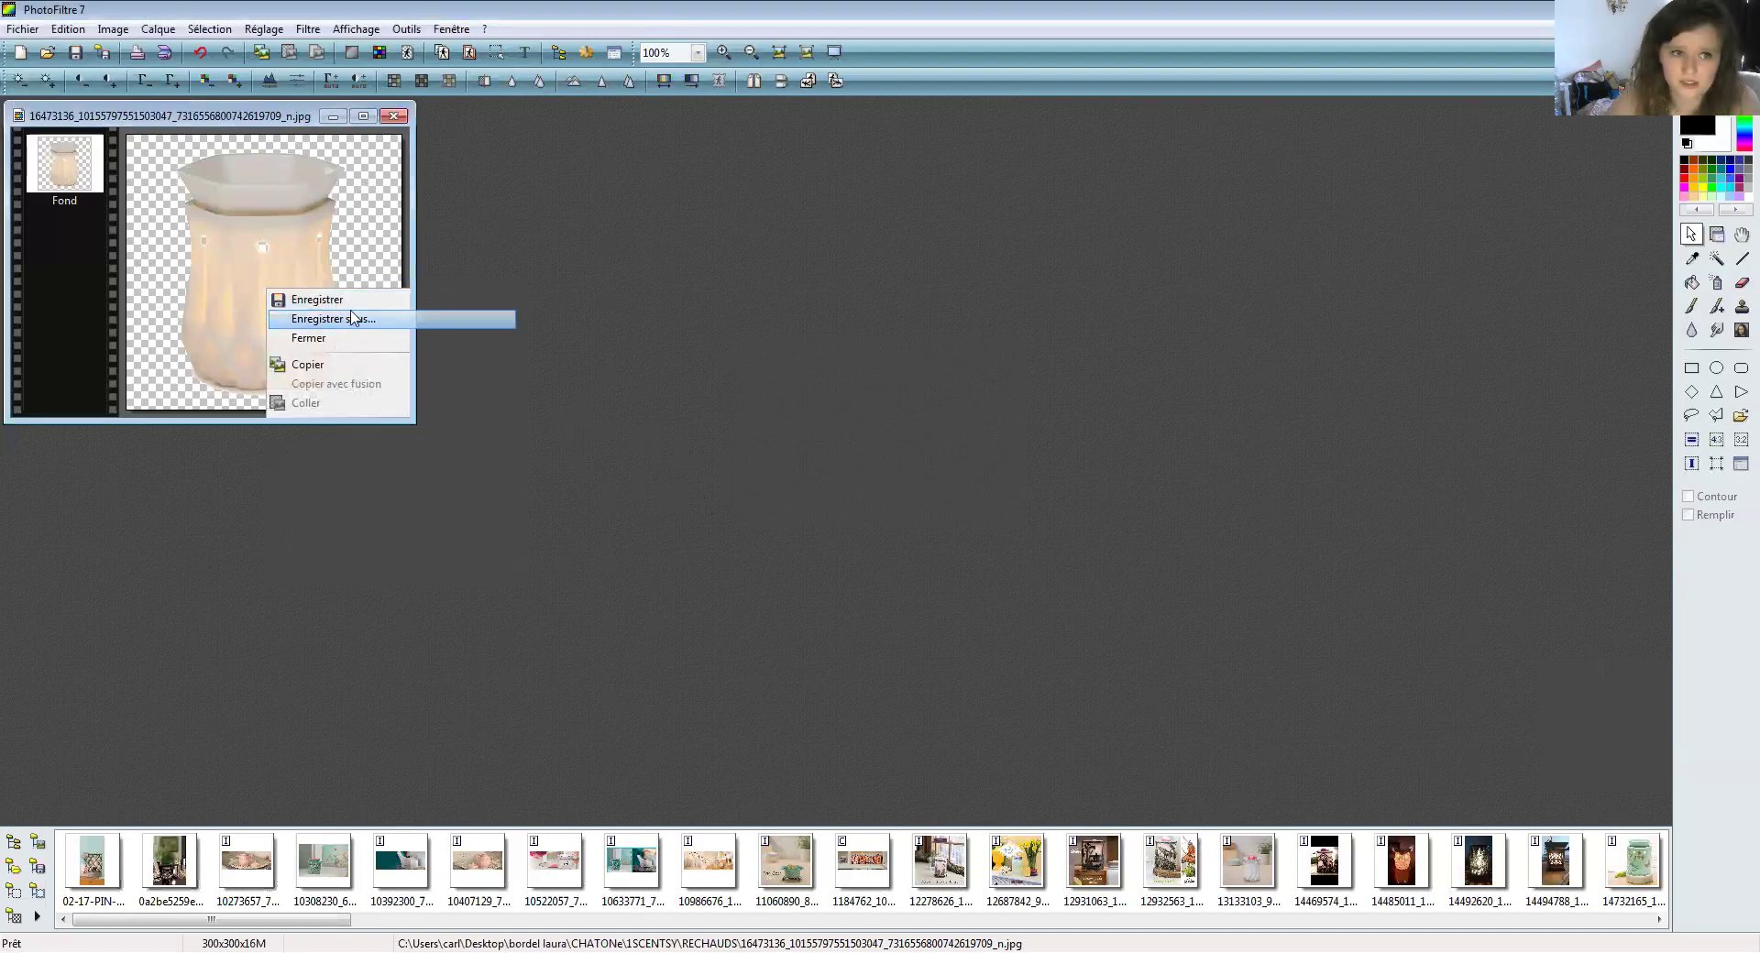
click(337, 319)
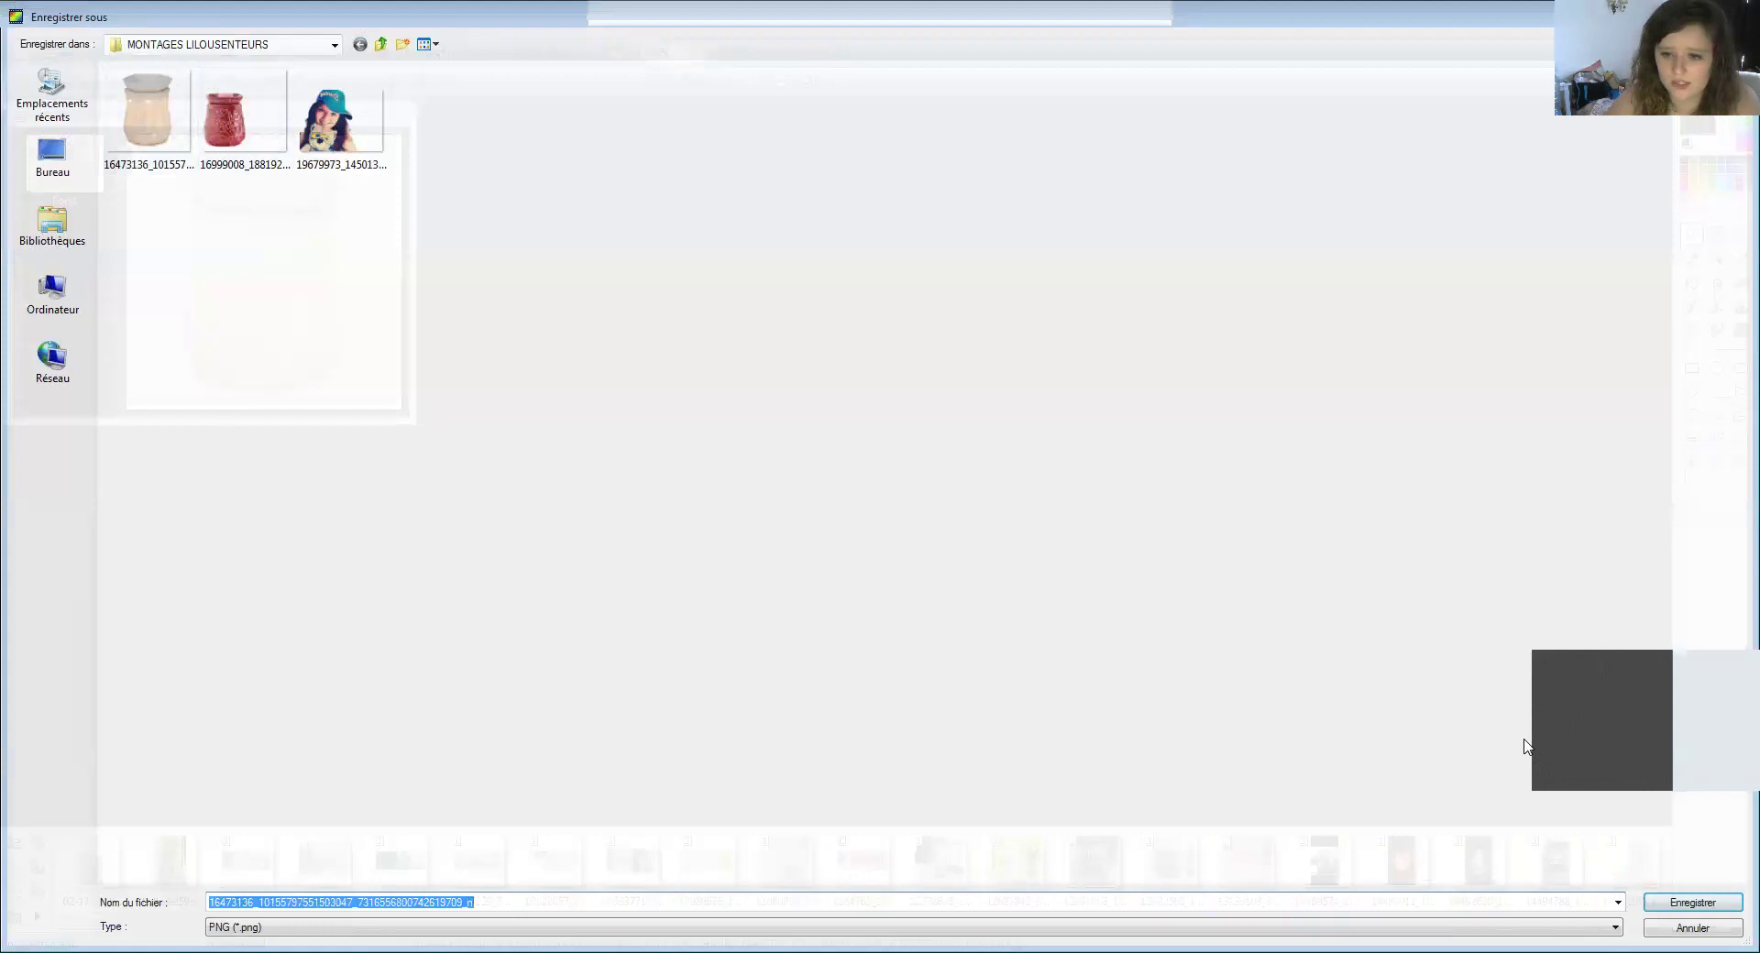
key(Return)
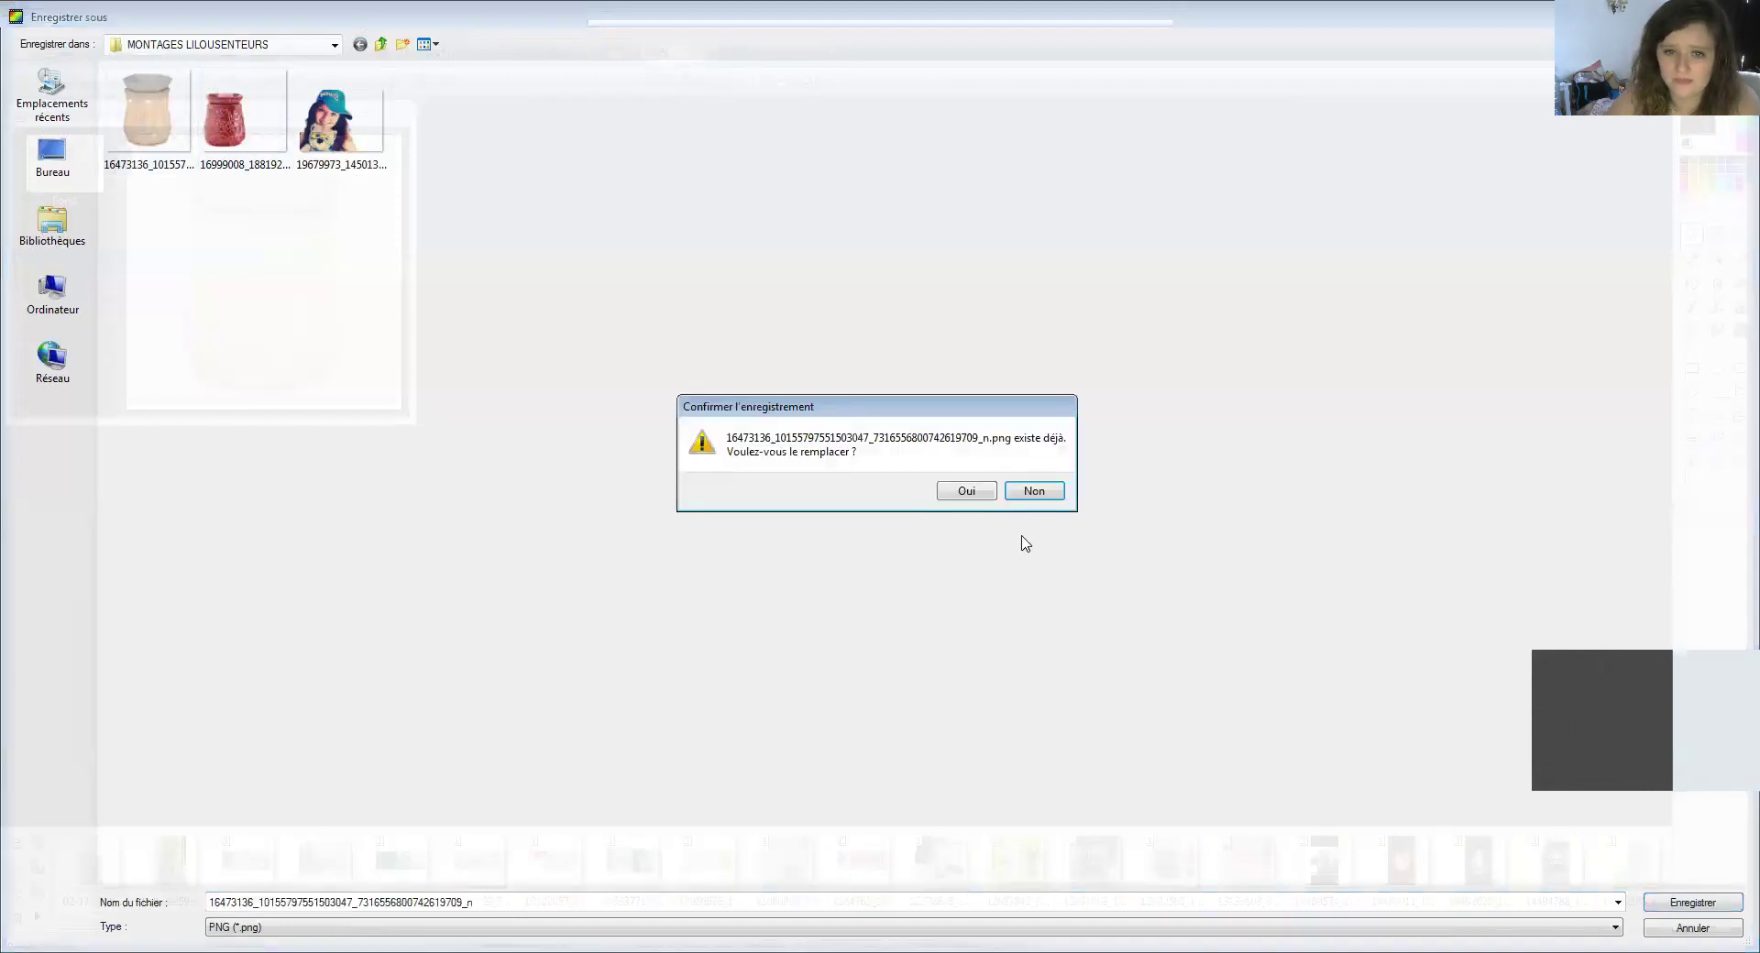
click(977, 495)
key(Return)
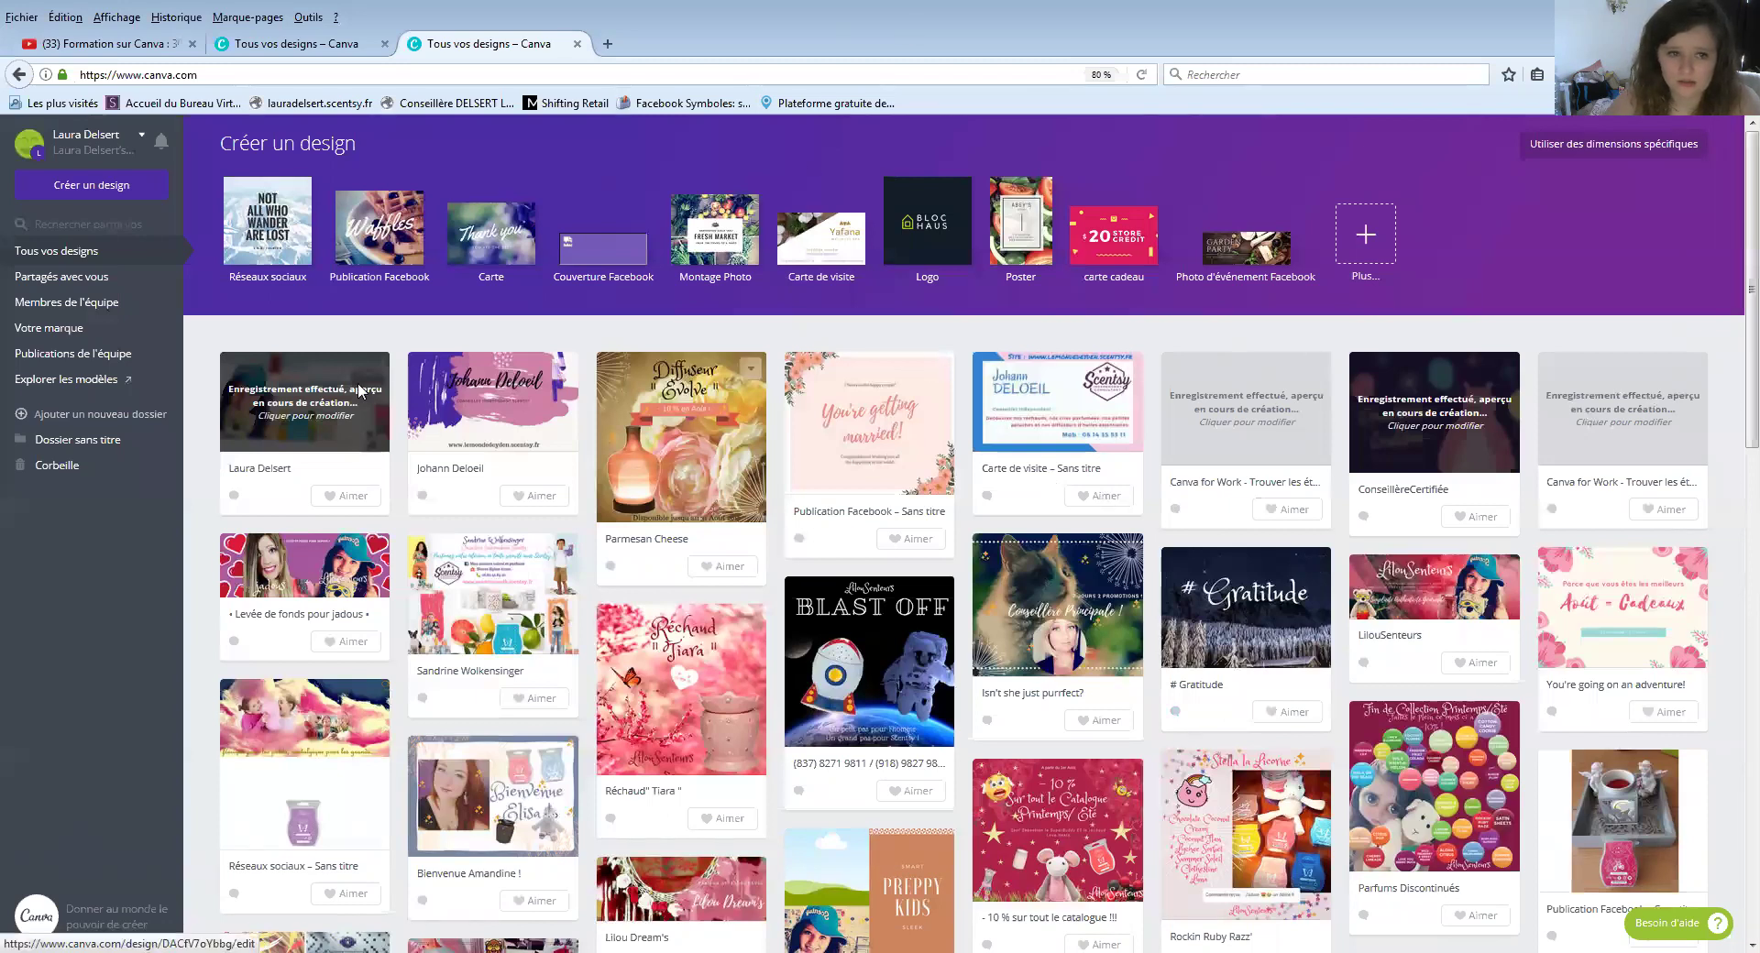
- Switch to Canva, open the consultant business card design, move the white warmer slightly to the right and select the blue brushstroke background
click(288, 393)
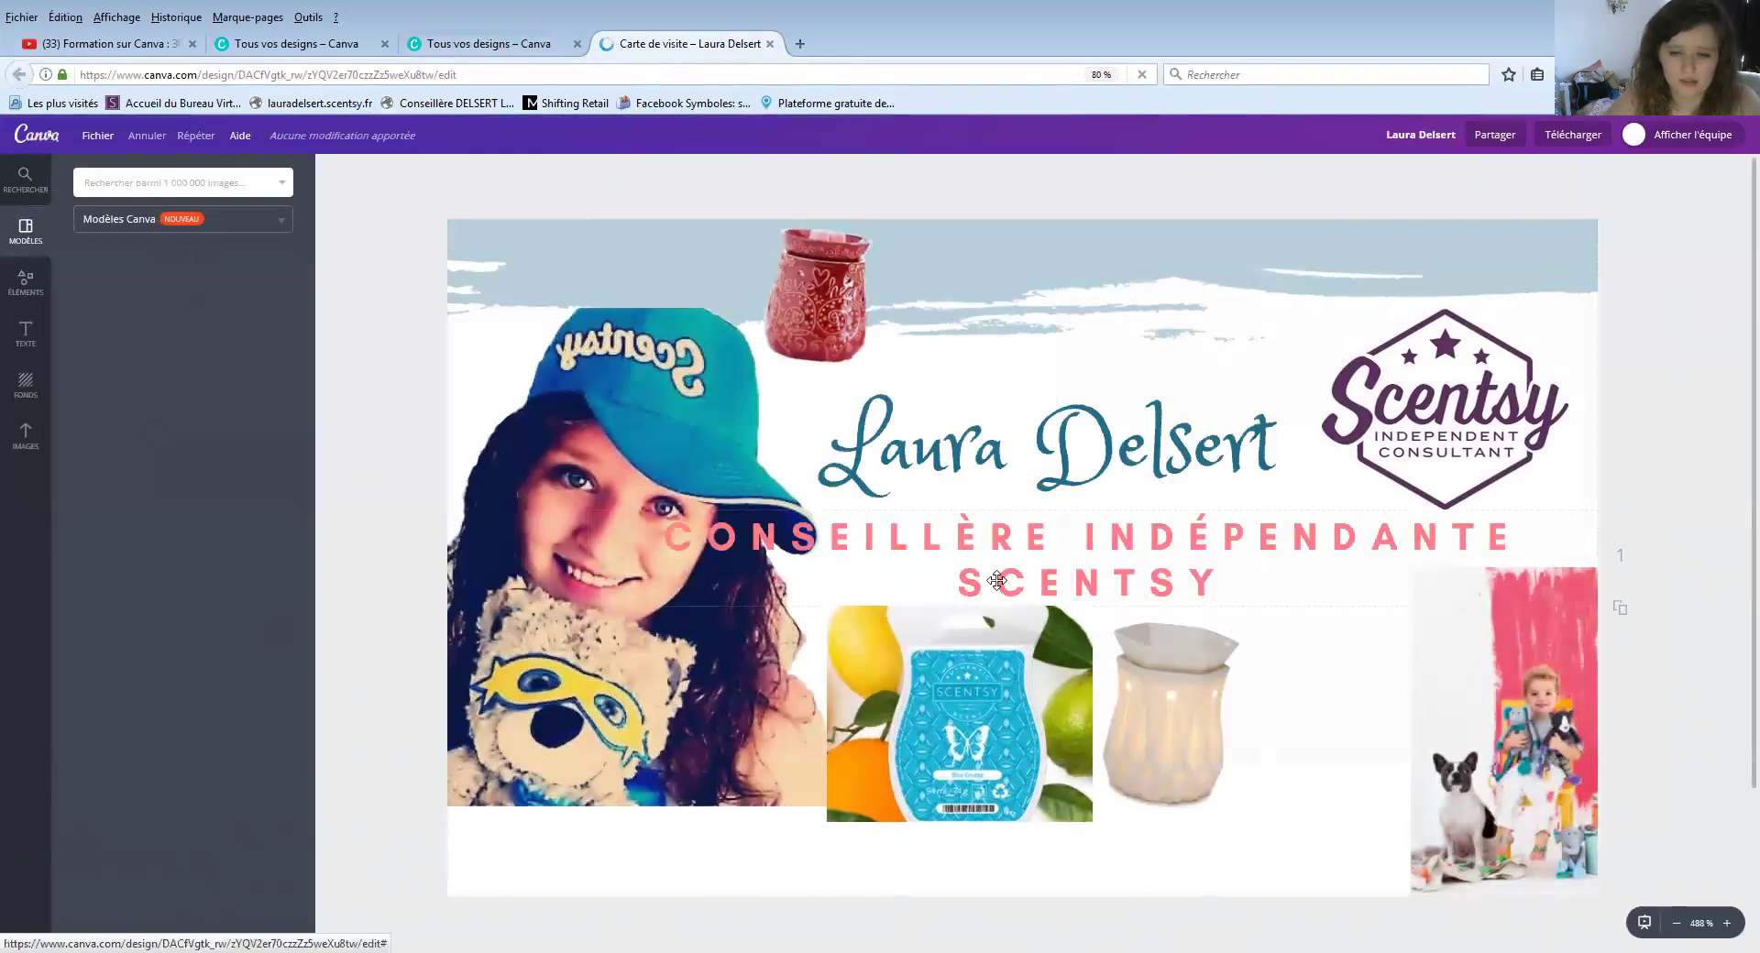
drag(1238, 674, 1157, 667)
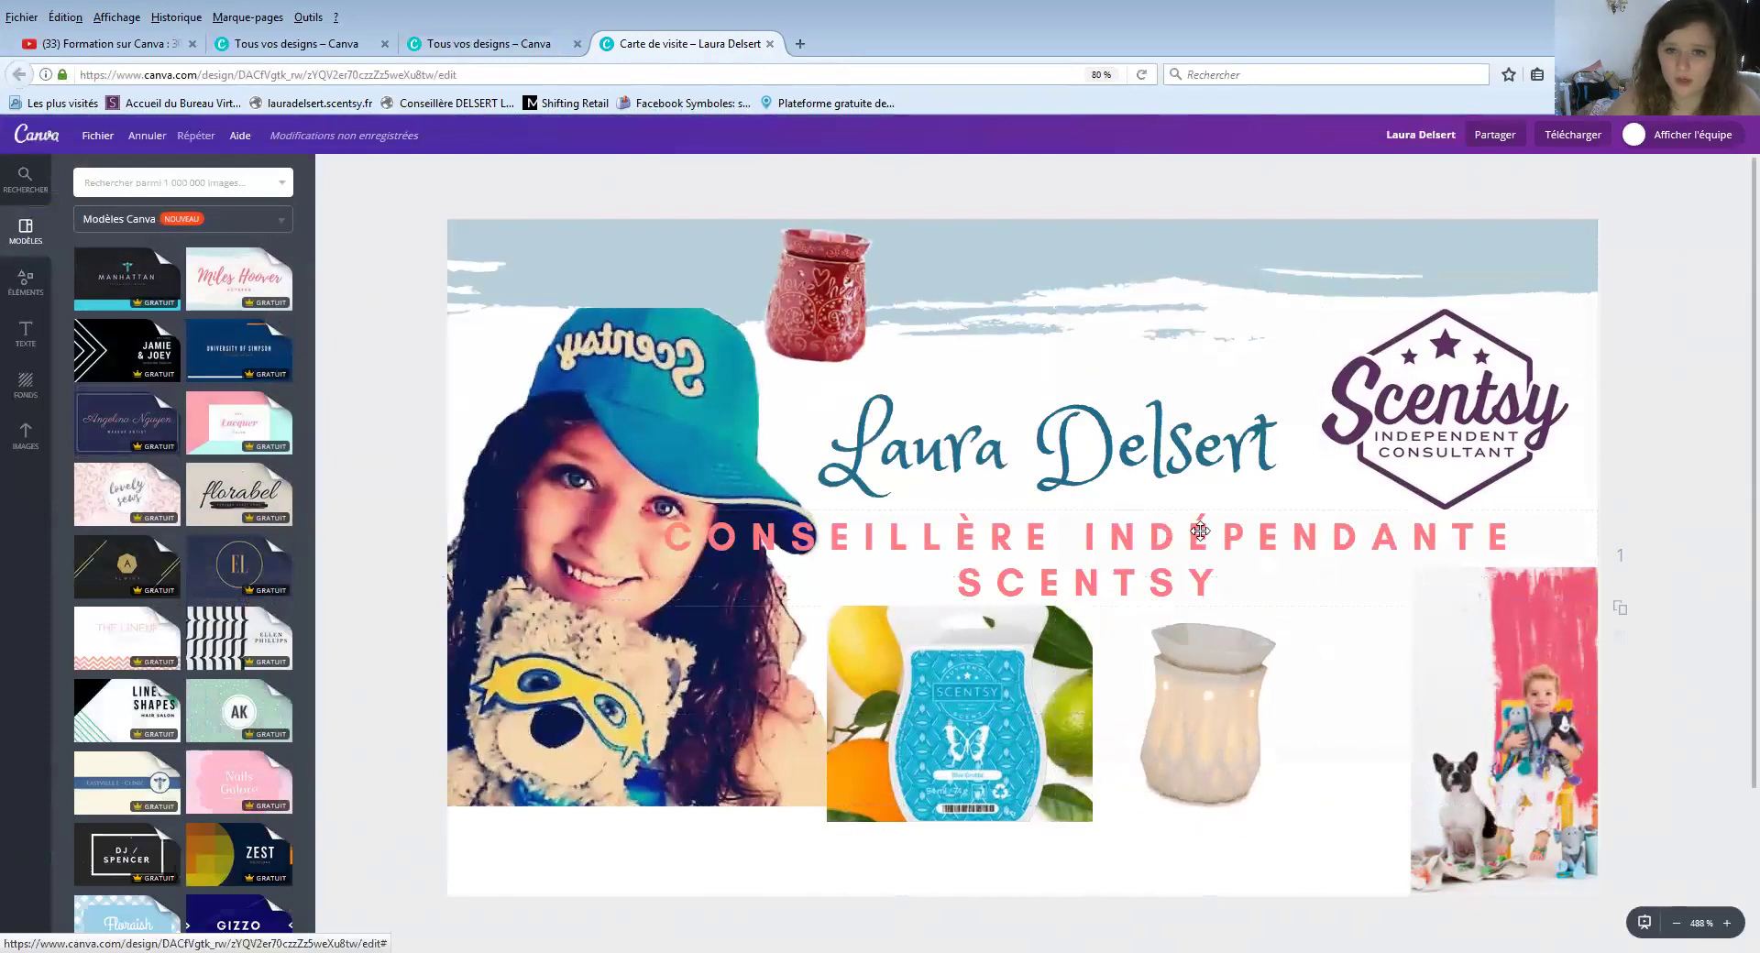
click(1228, 431)
click(1107, 352)
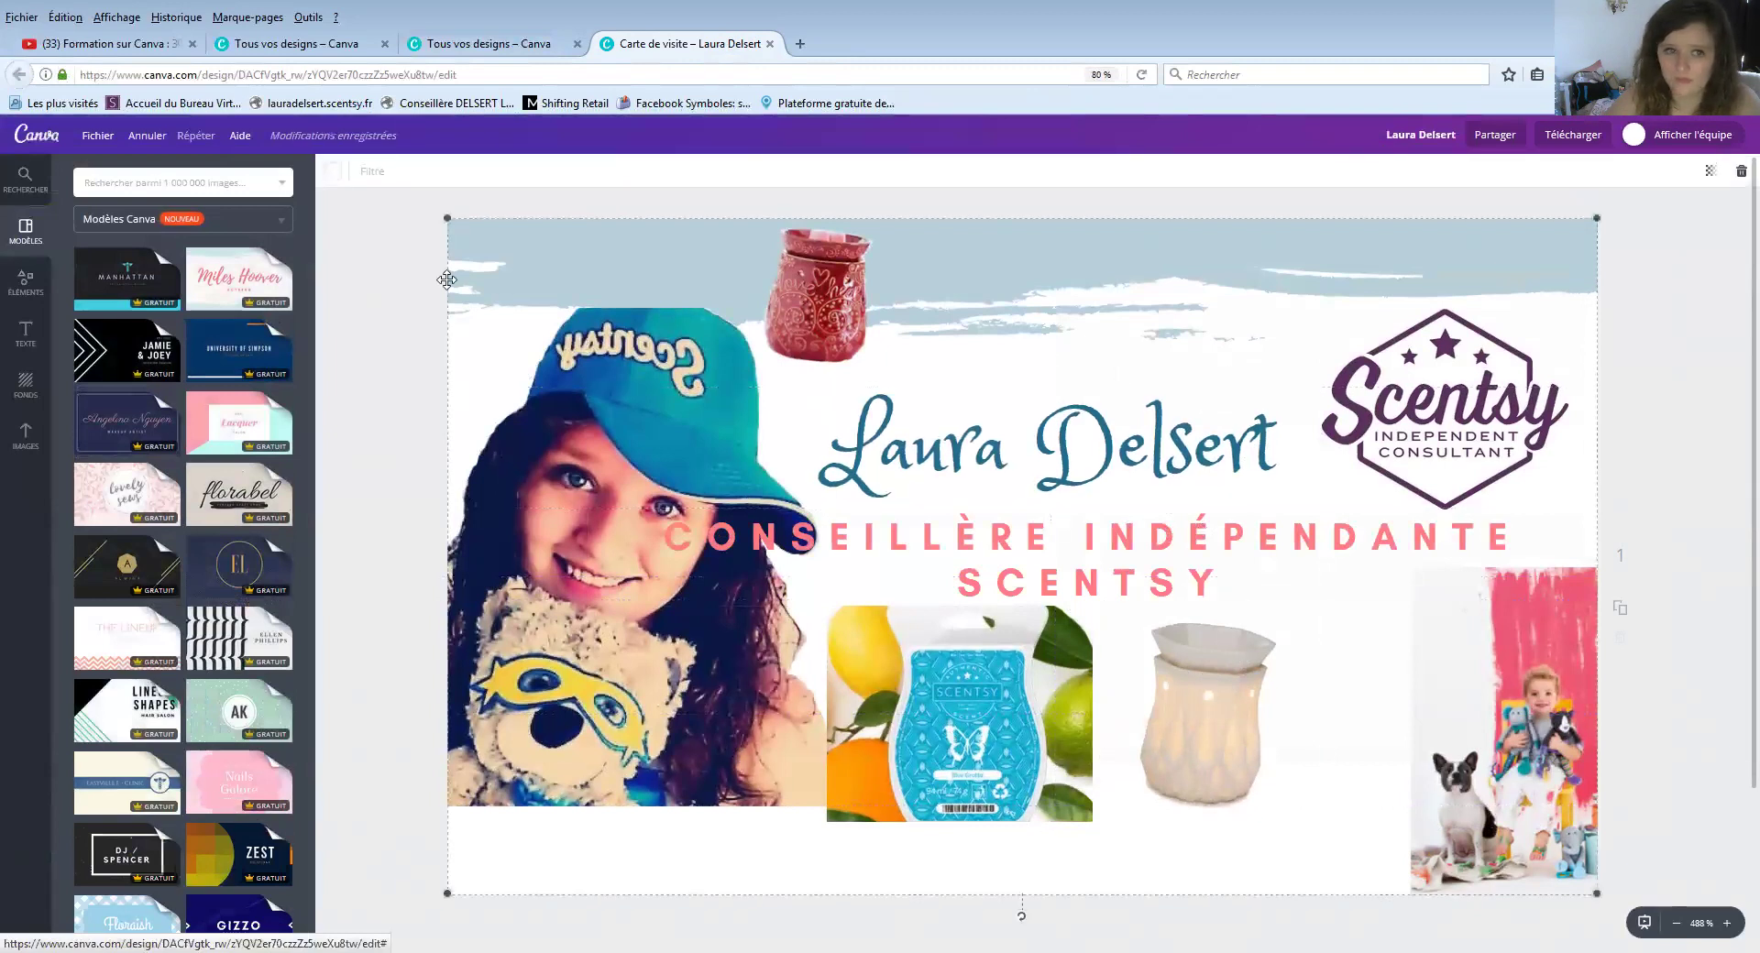
- Try the dark red document colour on the card background and replace it with the light pink one
click(331, 173)
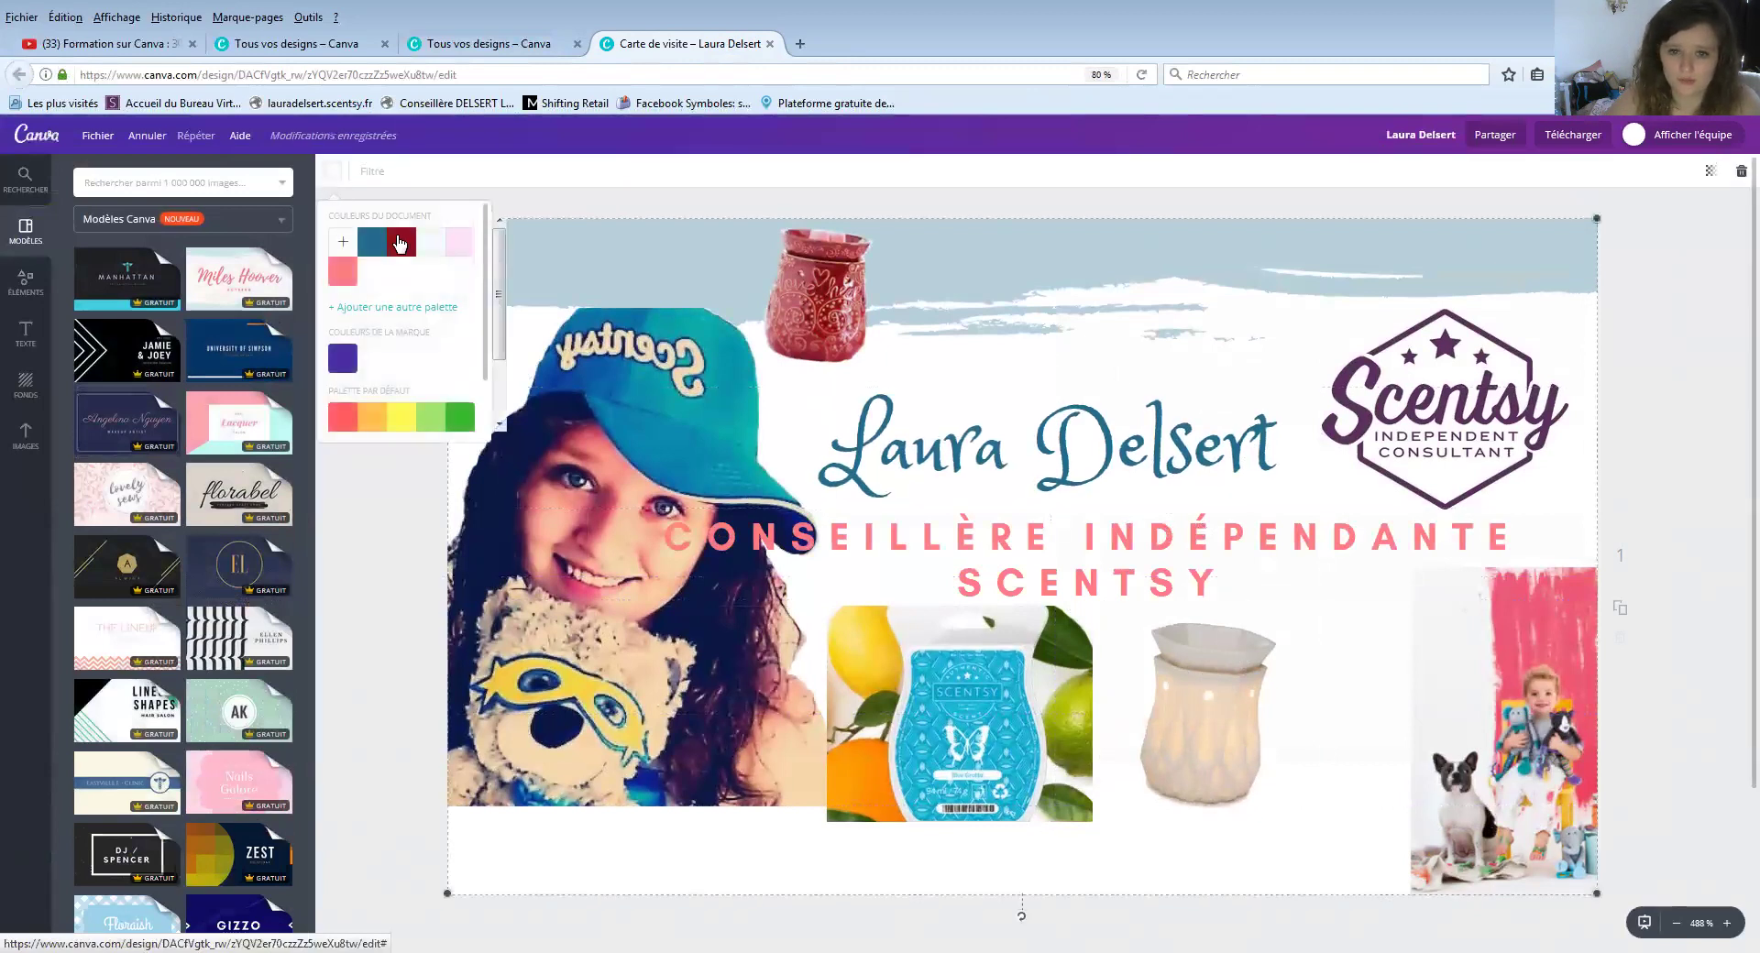
click(400, 242)
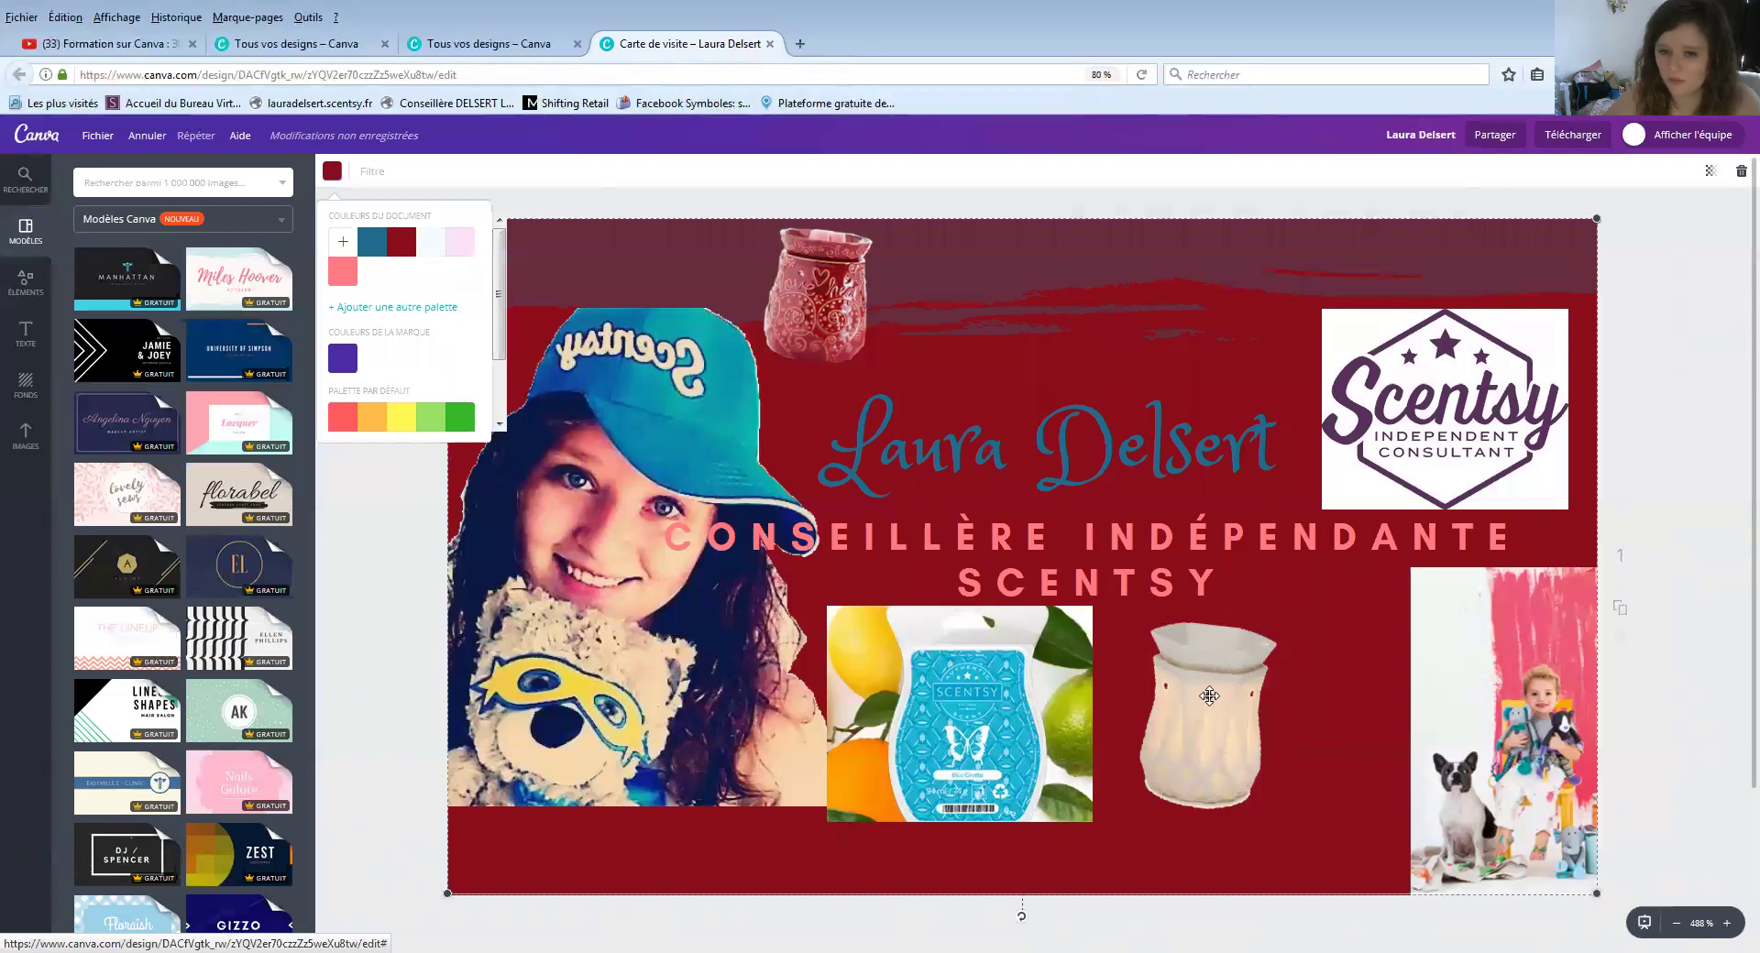
click(459, 241)
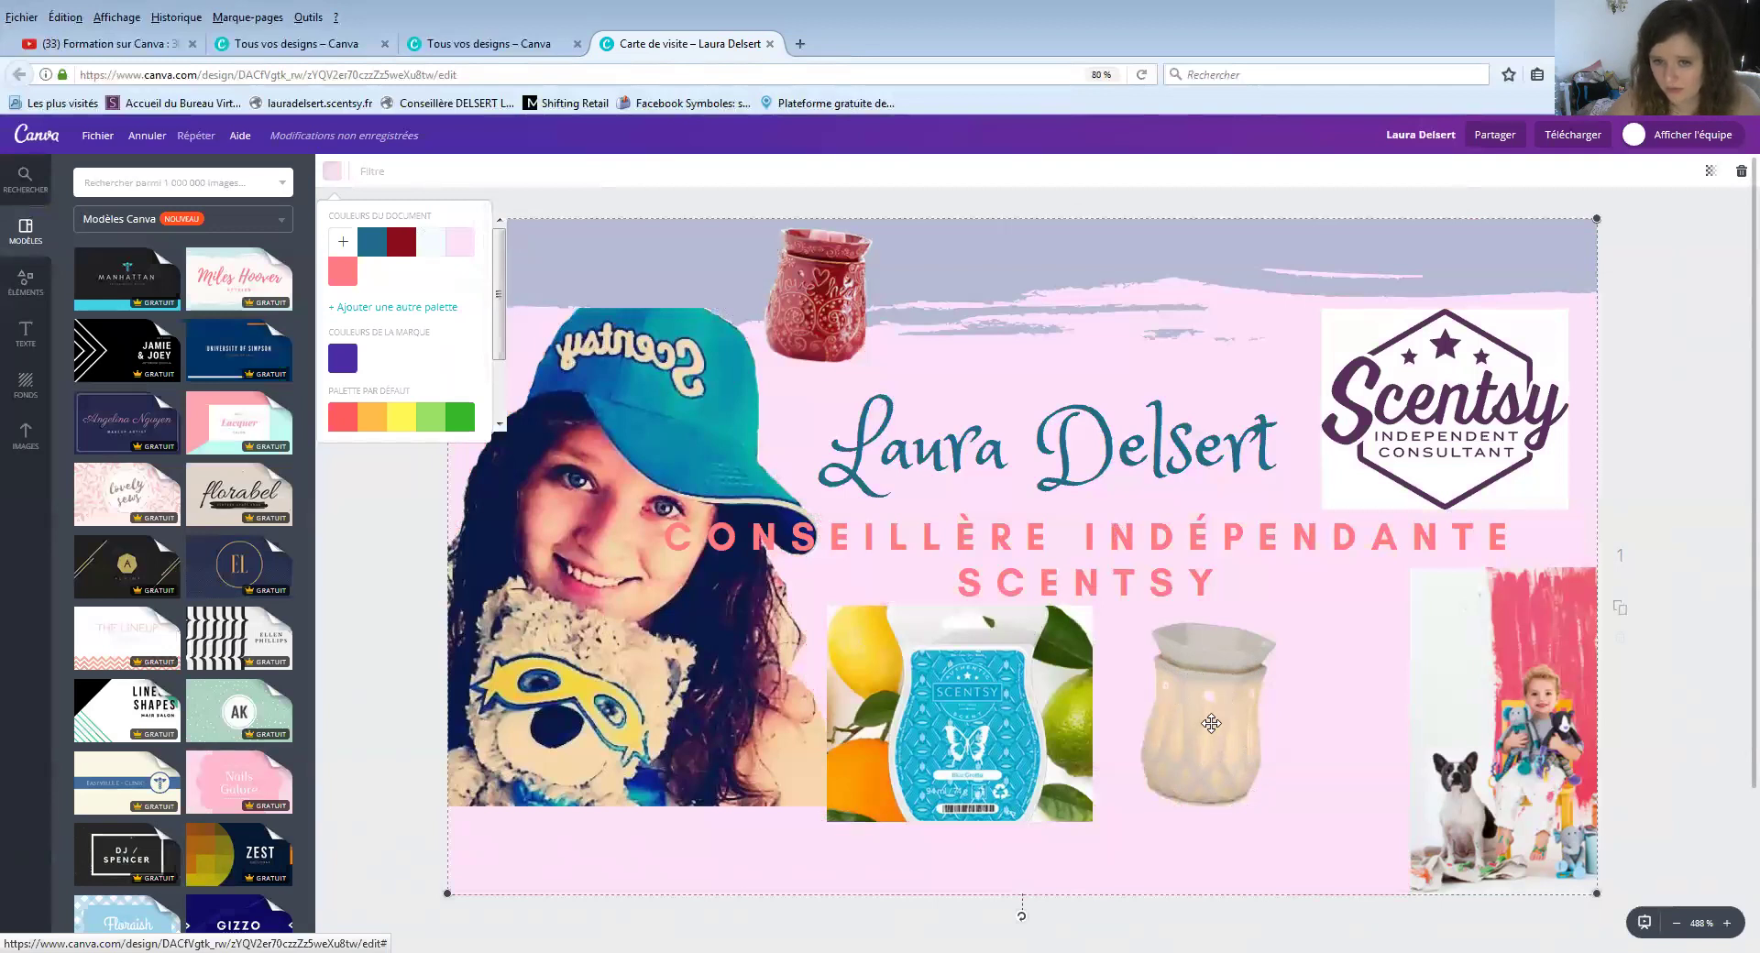
click(540, 201)
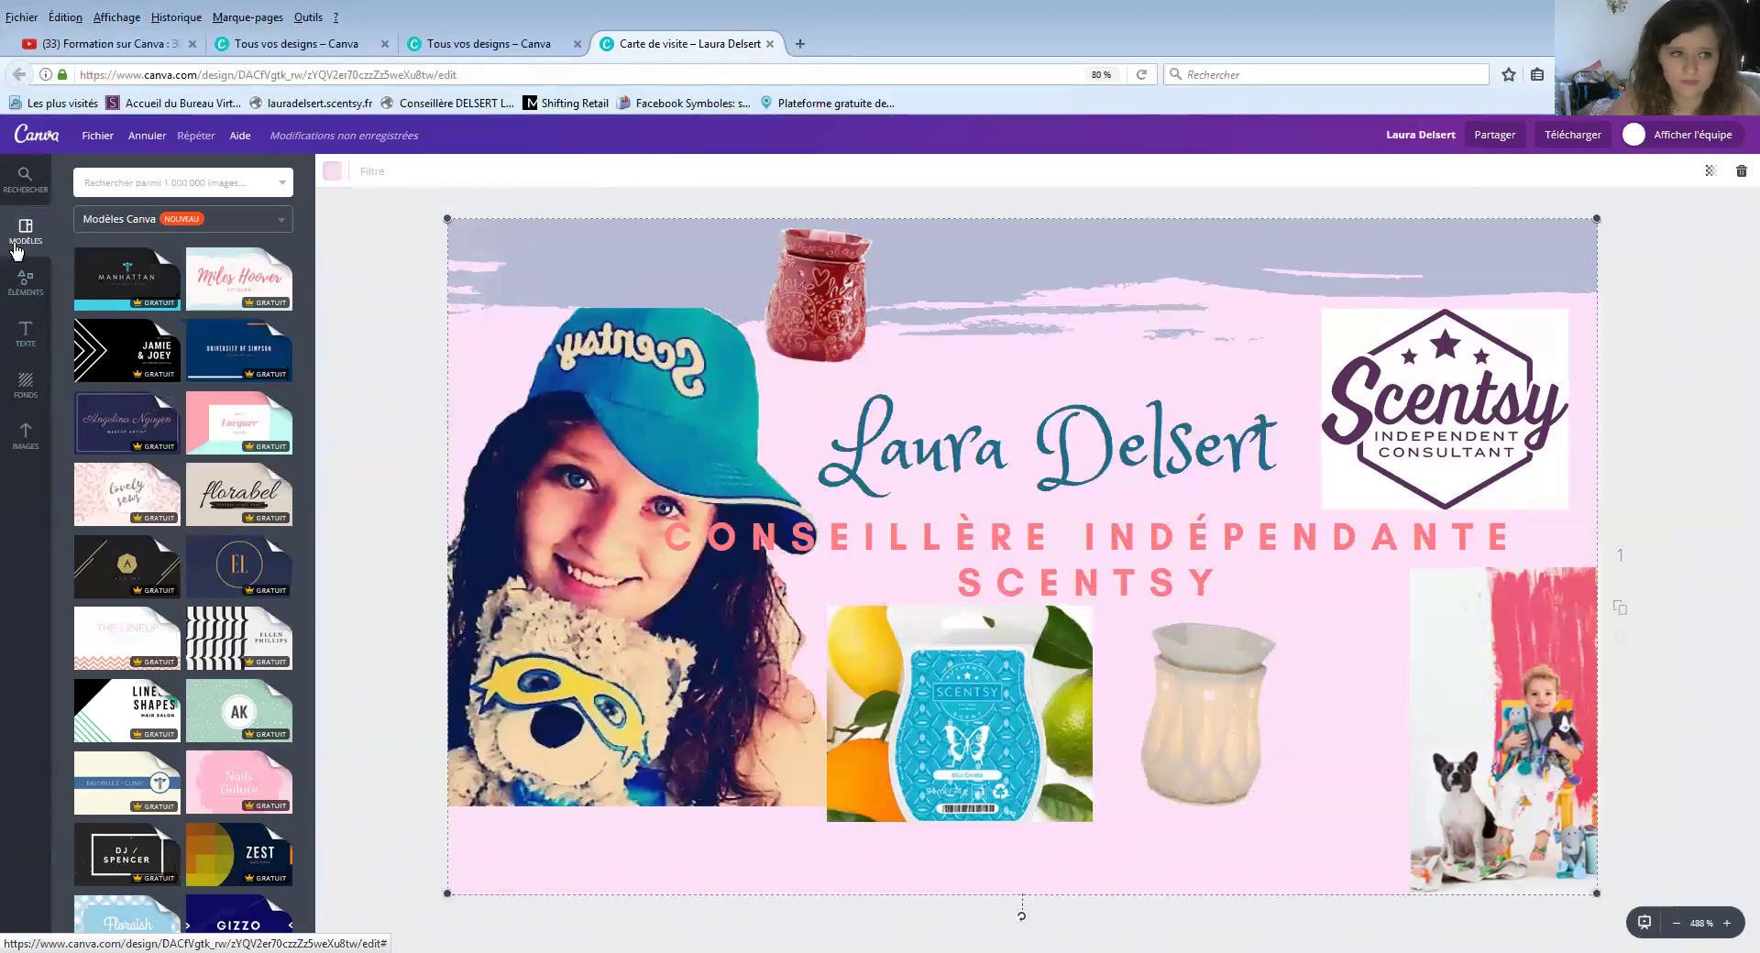
- Add a square shape to the card and shrink it to a small square below the portrait photo
click(25, 280)
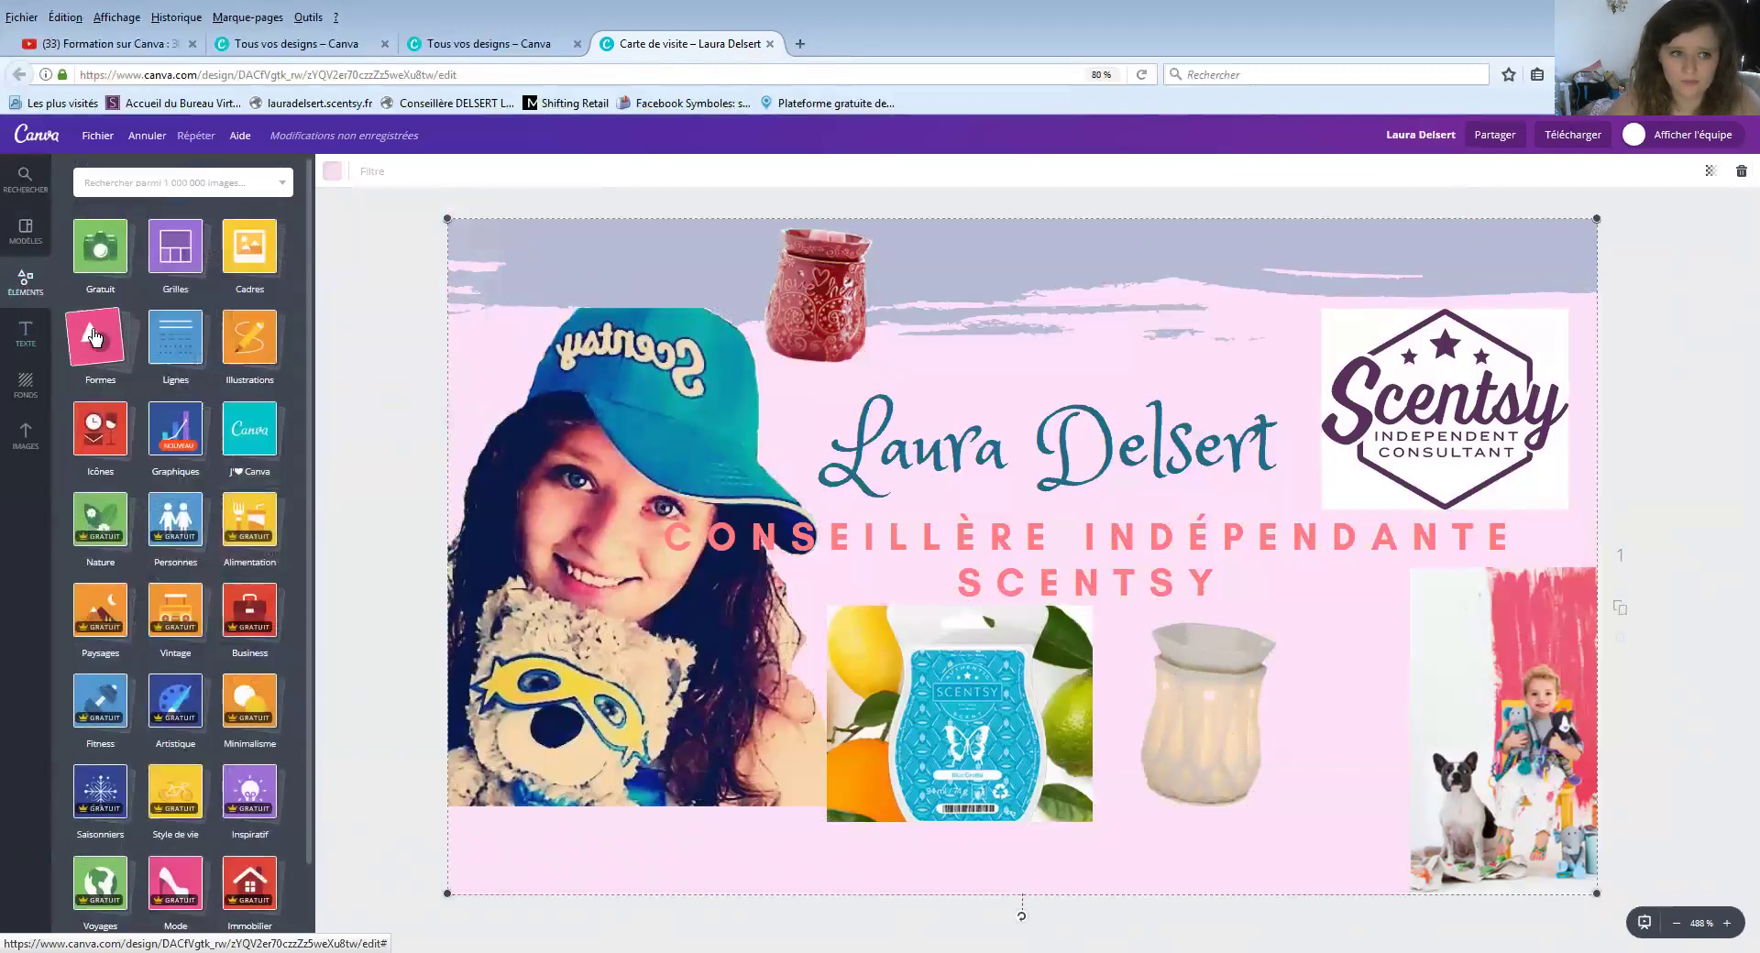
click(95, 335)
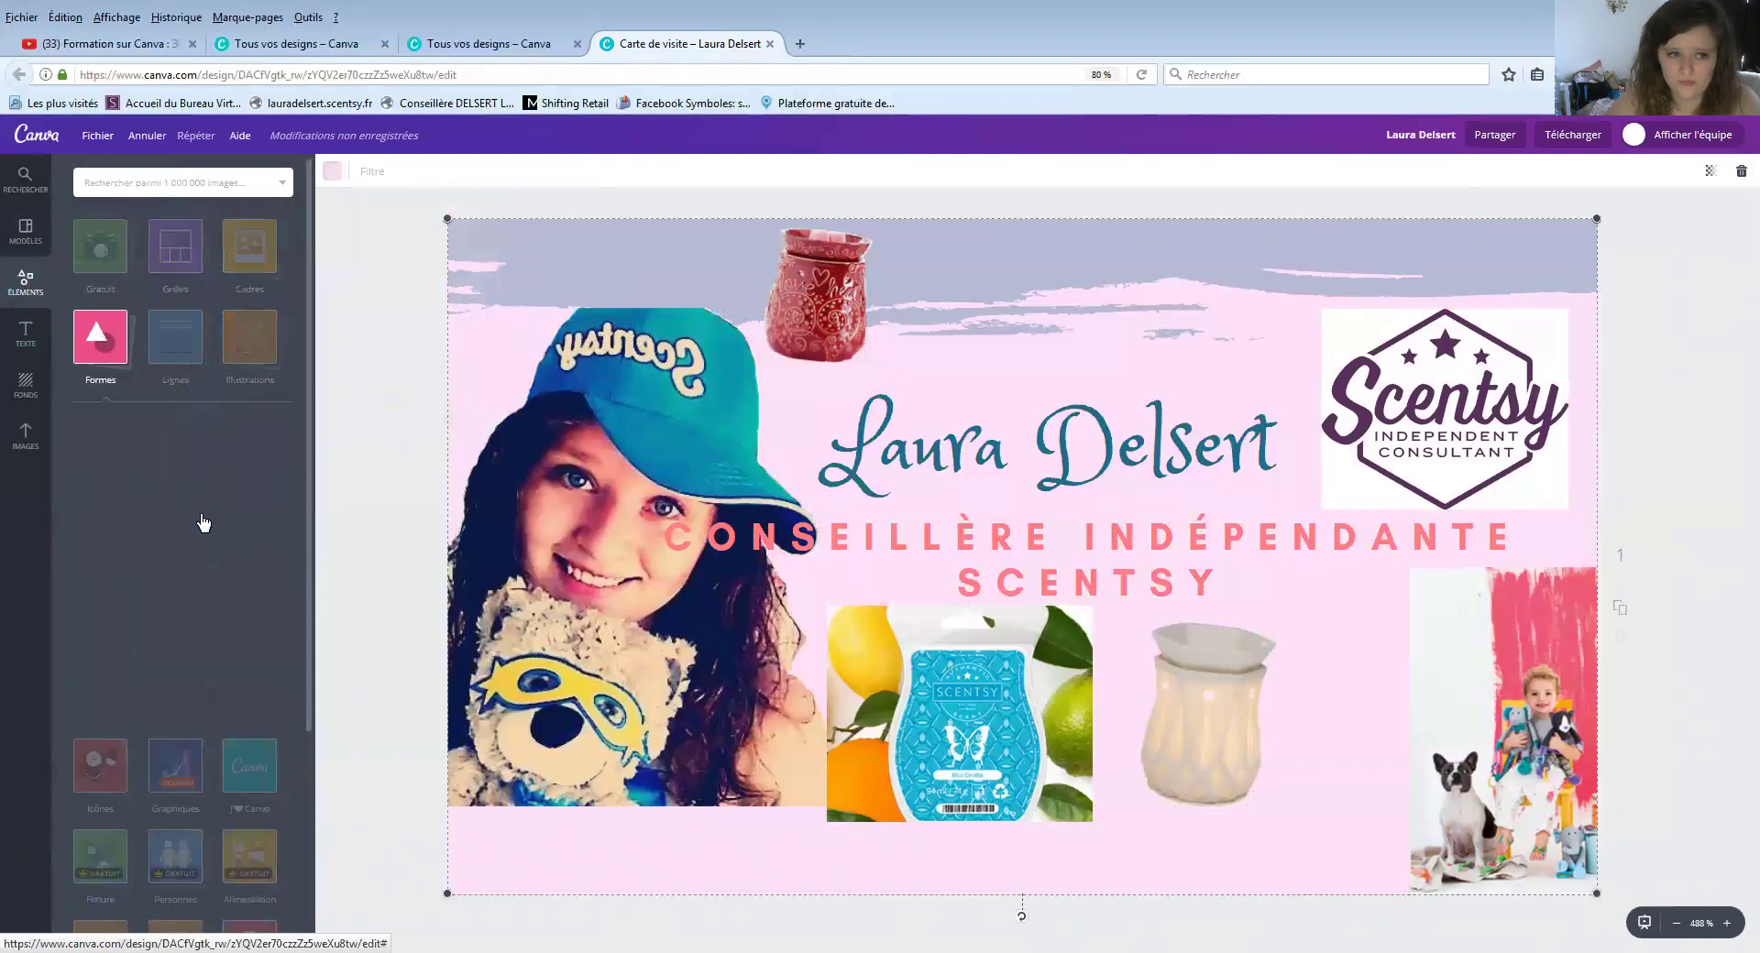
click(179, 463)
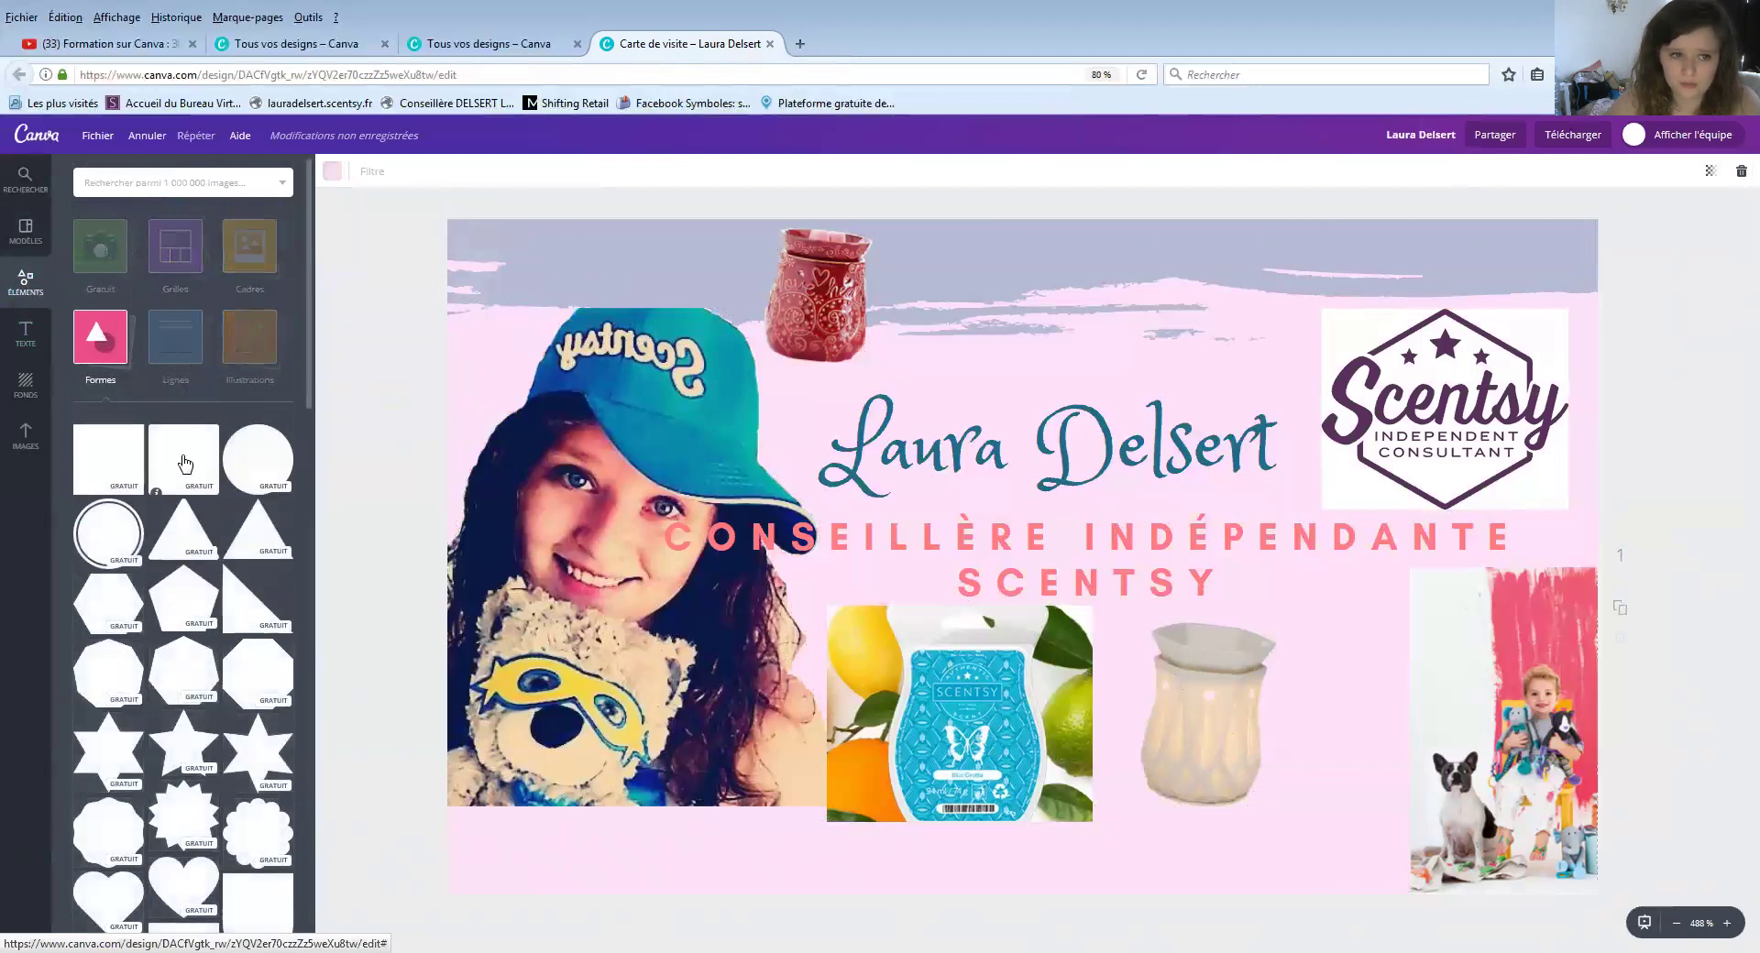
drag(1342, 237, 794, 786)
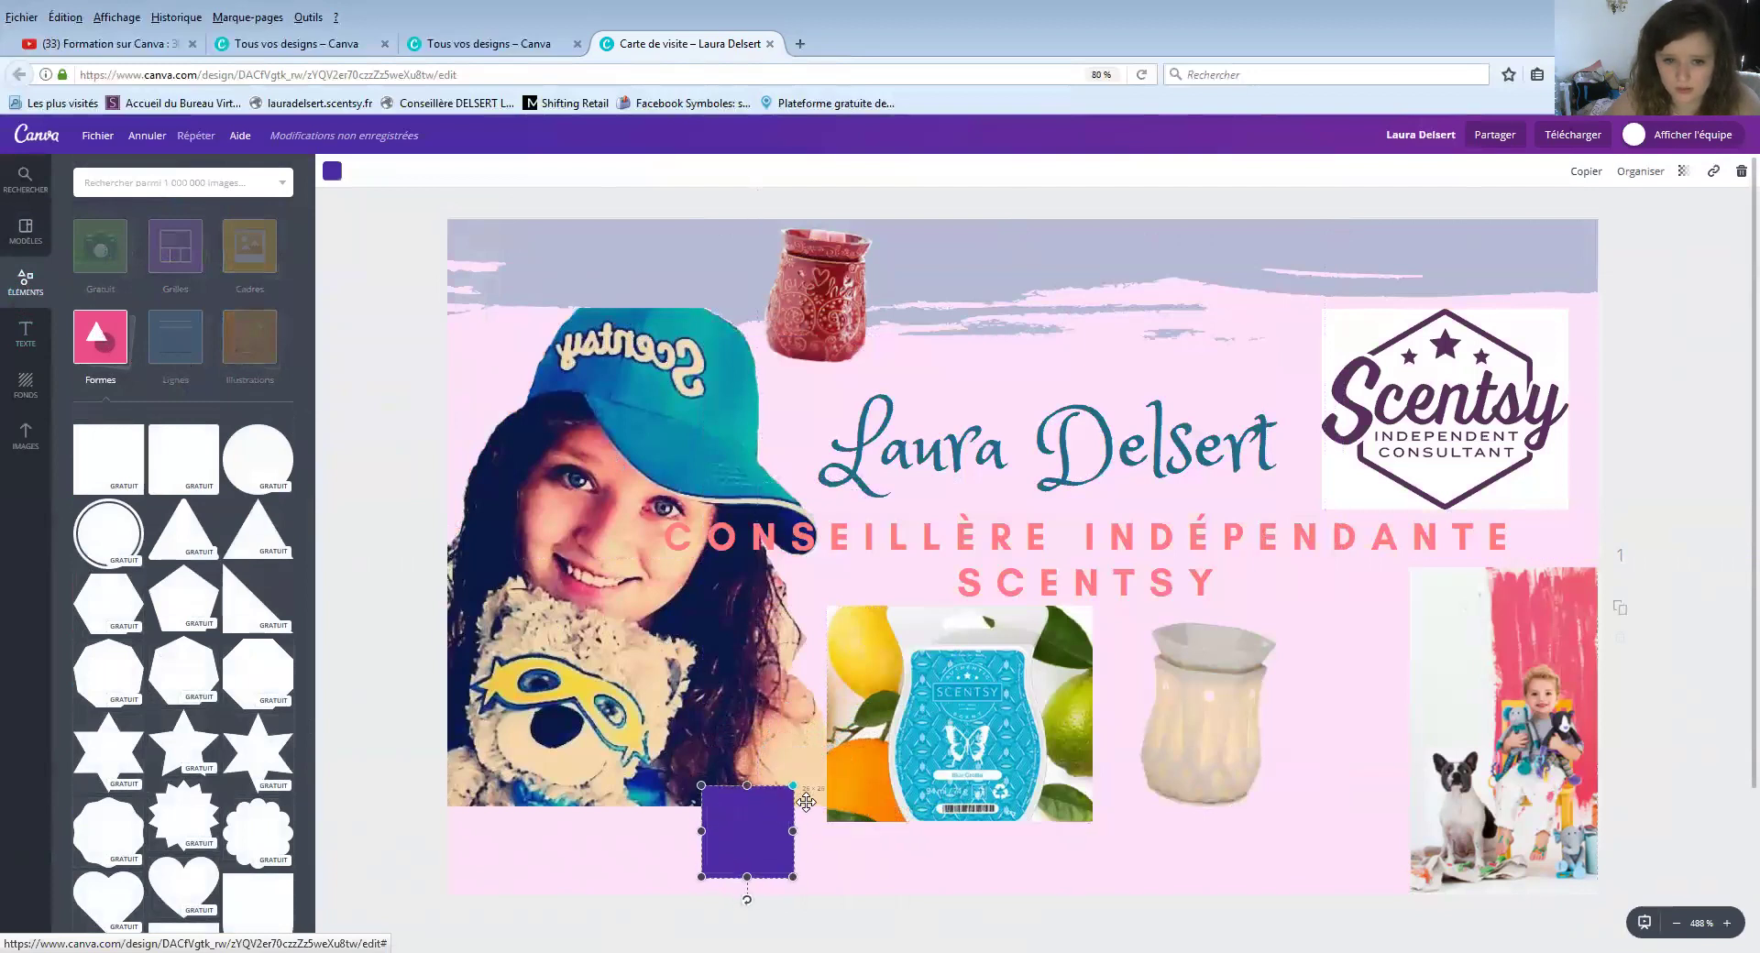
- Recolour the small square white using the default palette
click(331, 172)
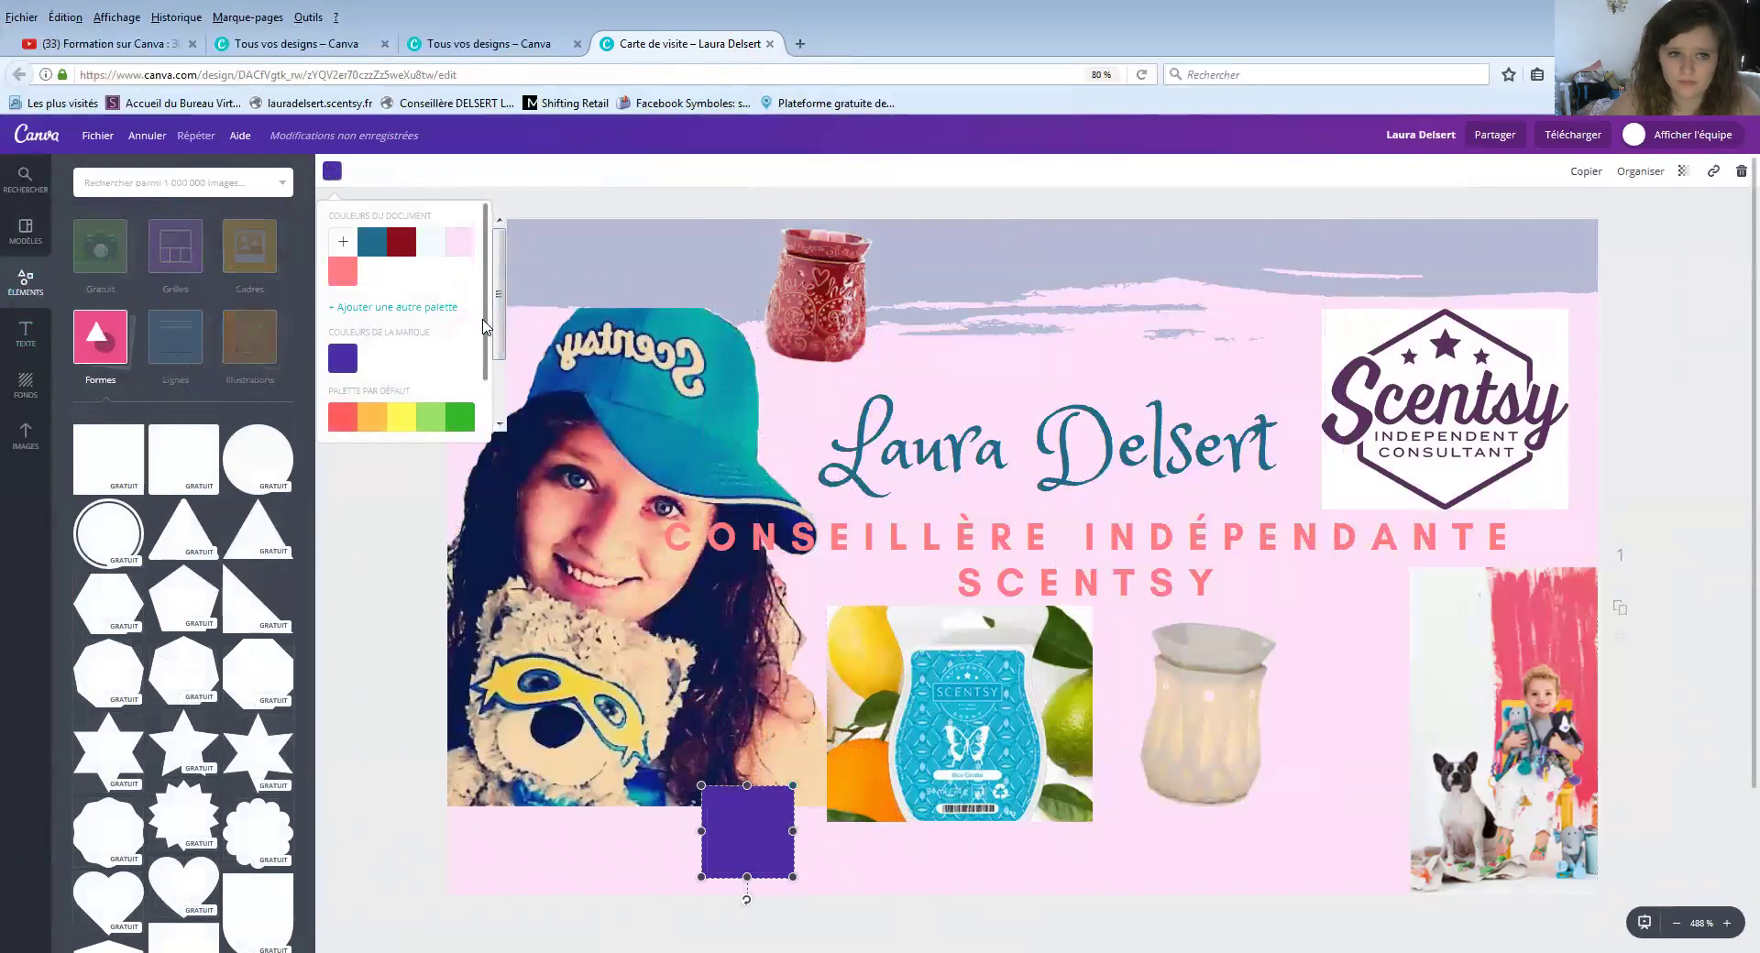
scroll(486, 374, down, 2)
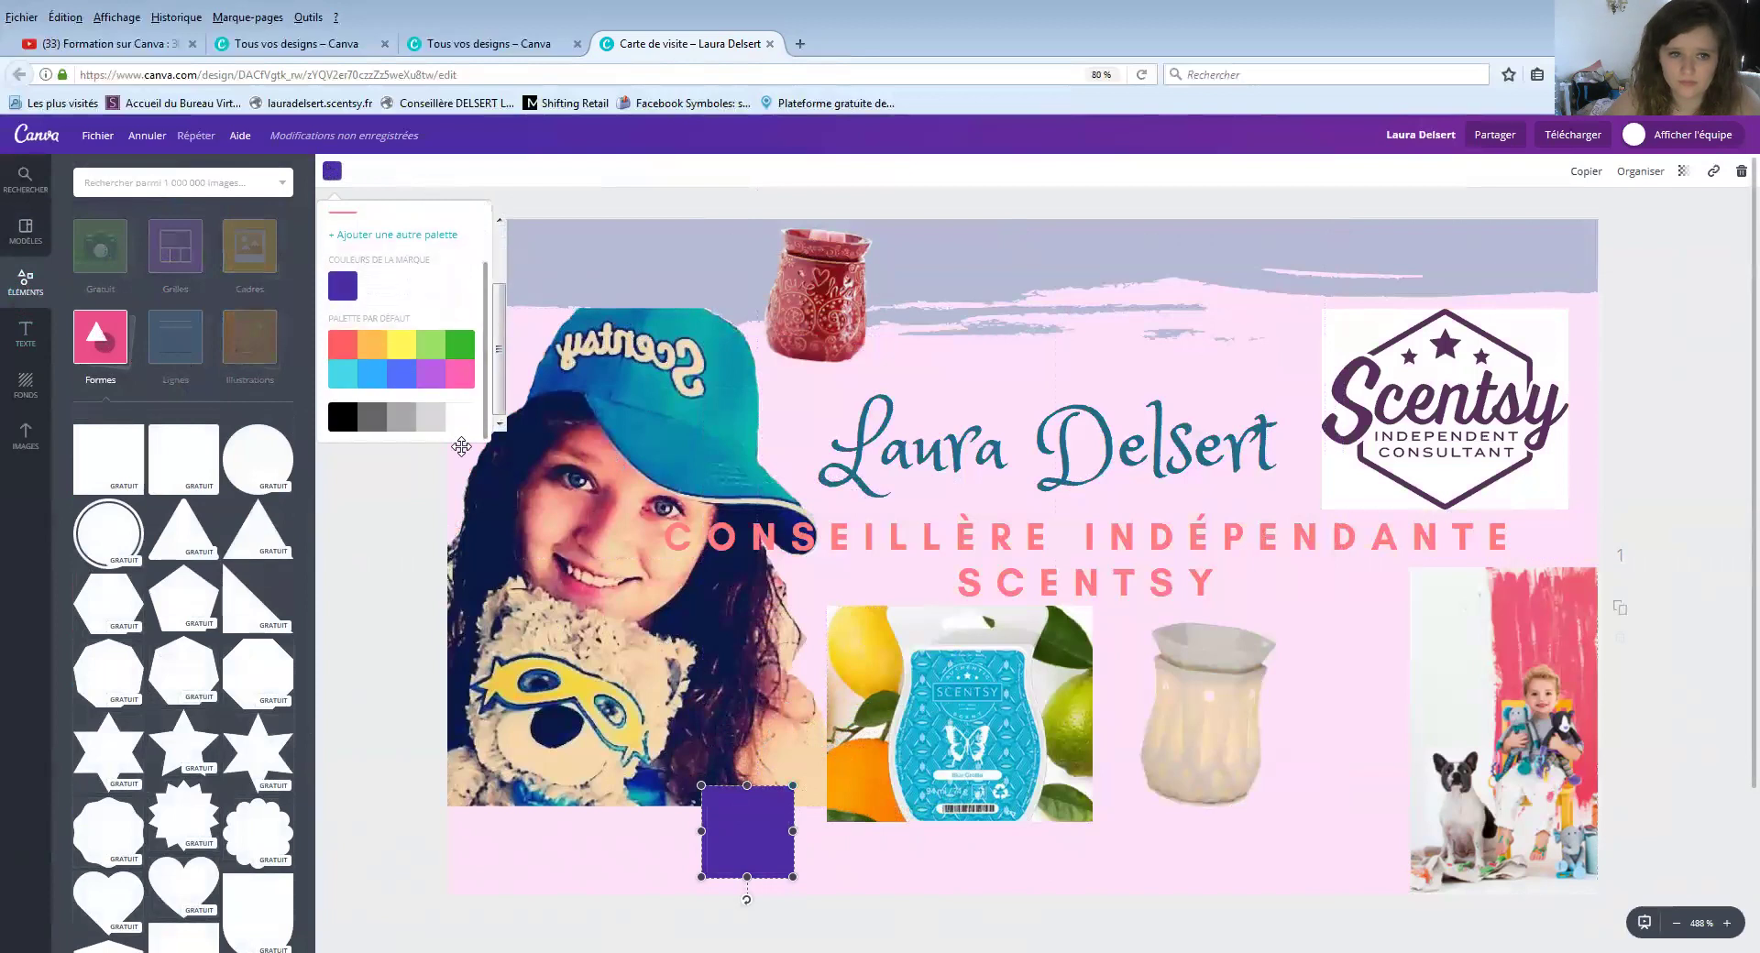
click(467, 419)
- Place the white square over the middle of the white warmer and send it behind the warmer image
drag(747, 829, 1251, 669)
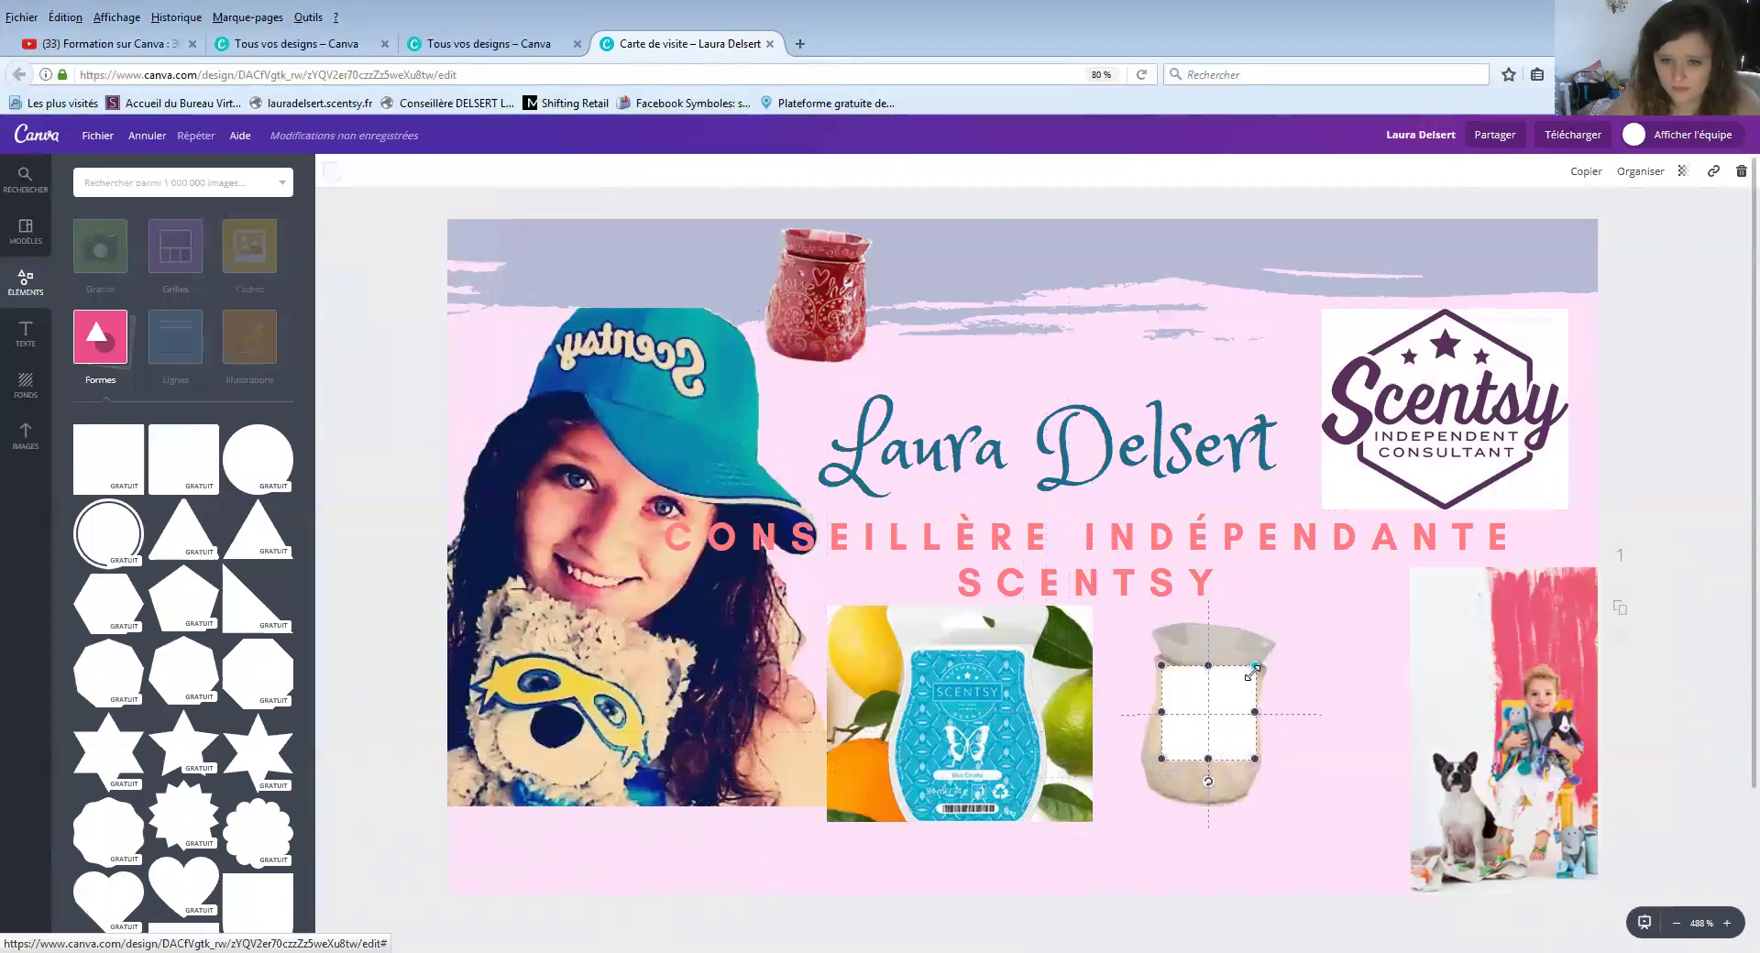
click(1641, 175)
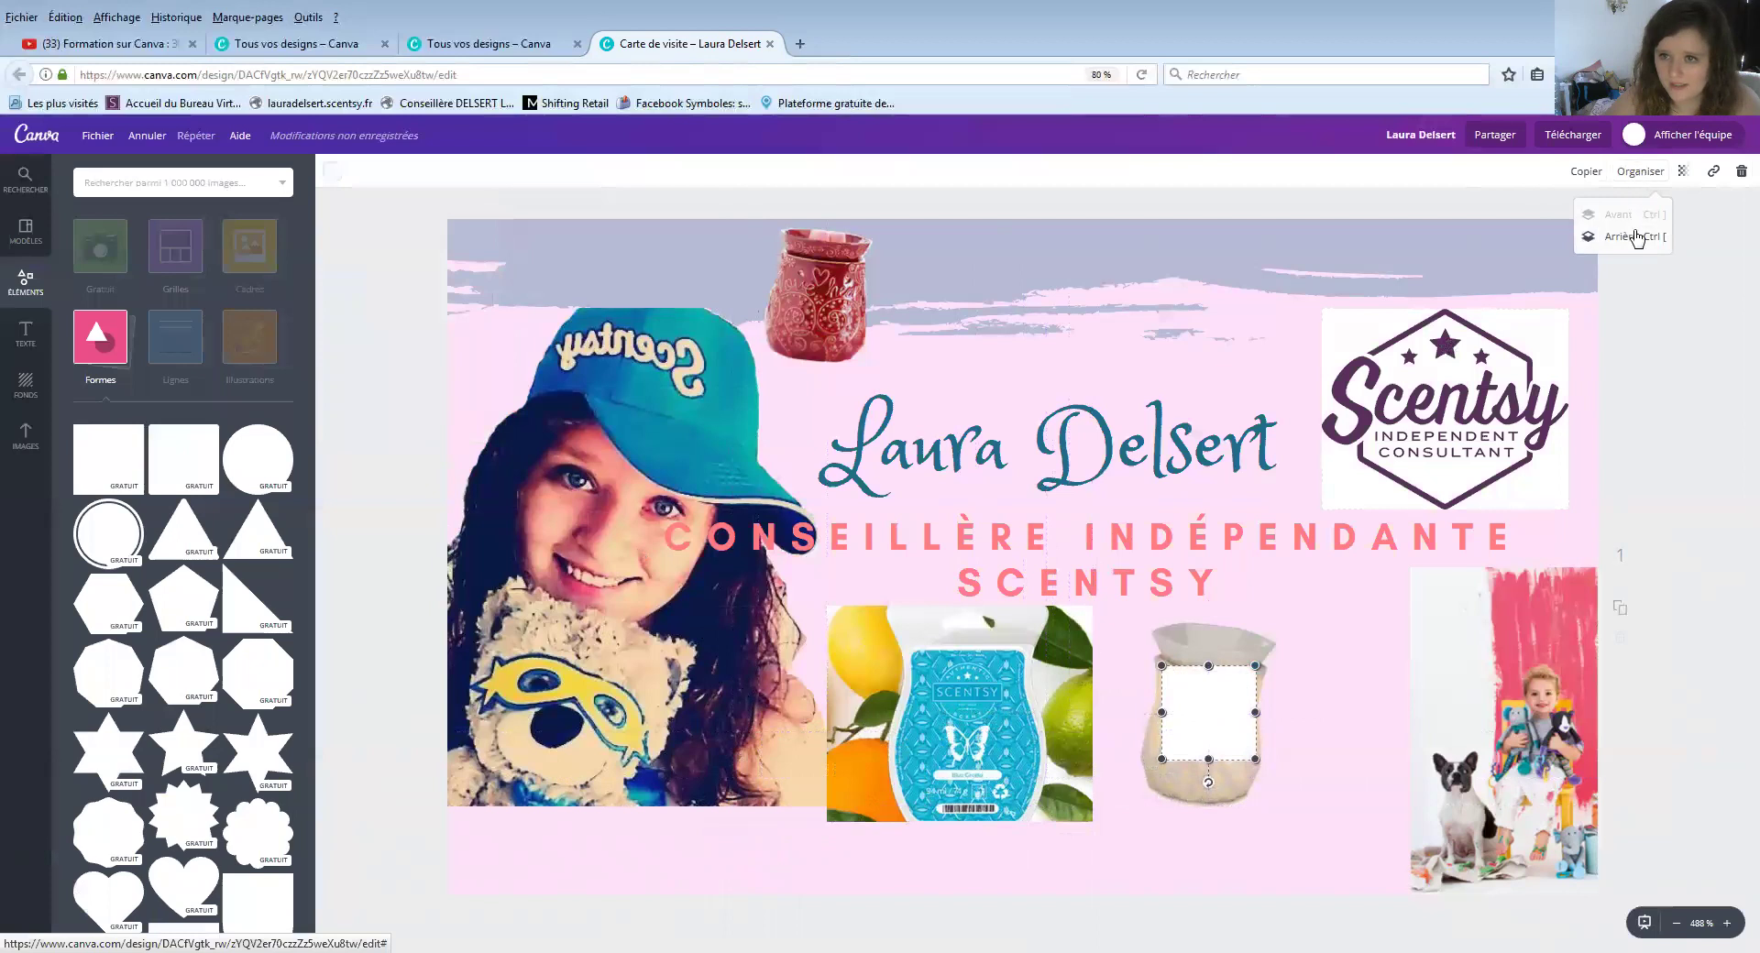
click(1622, 237)
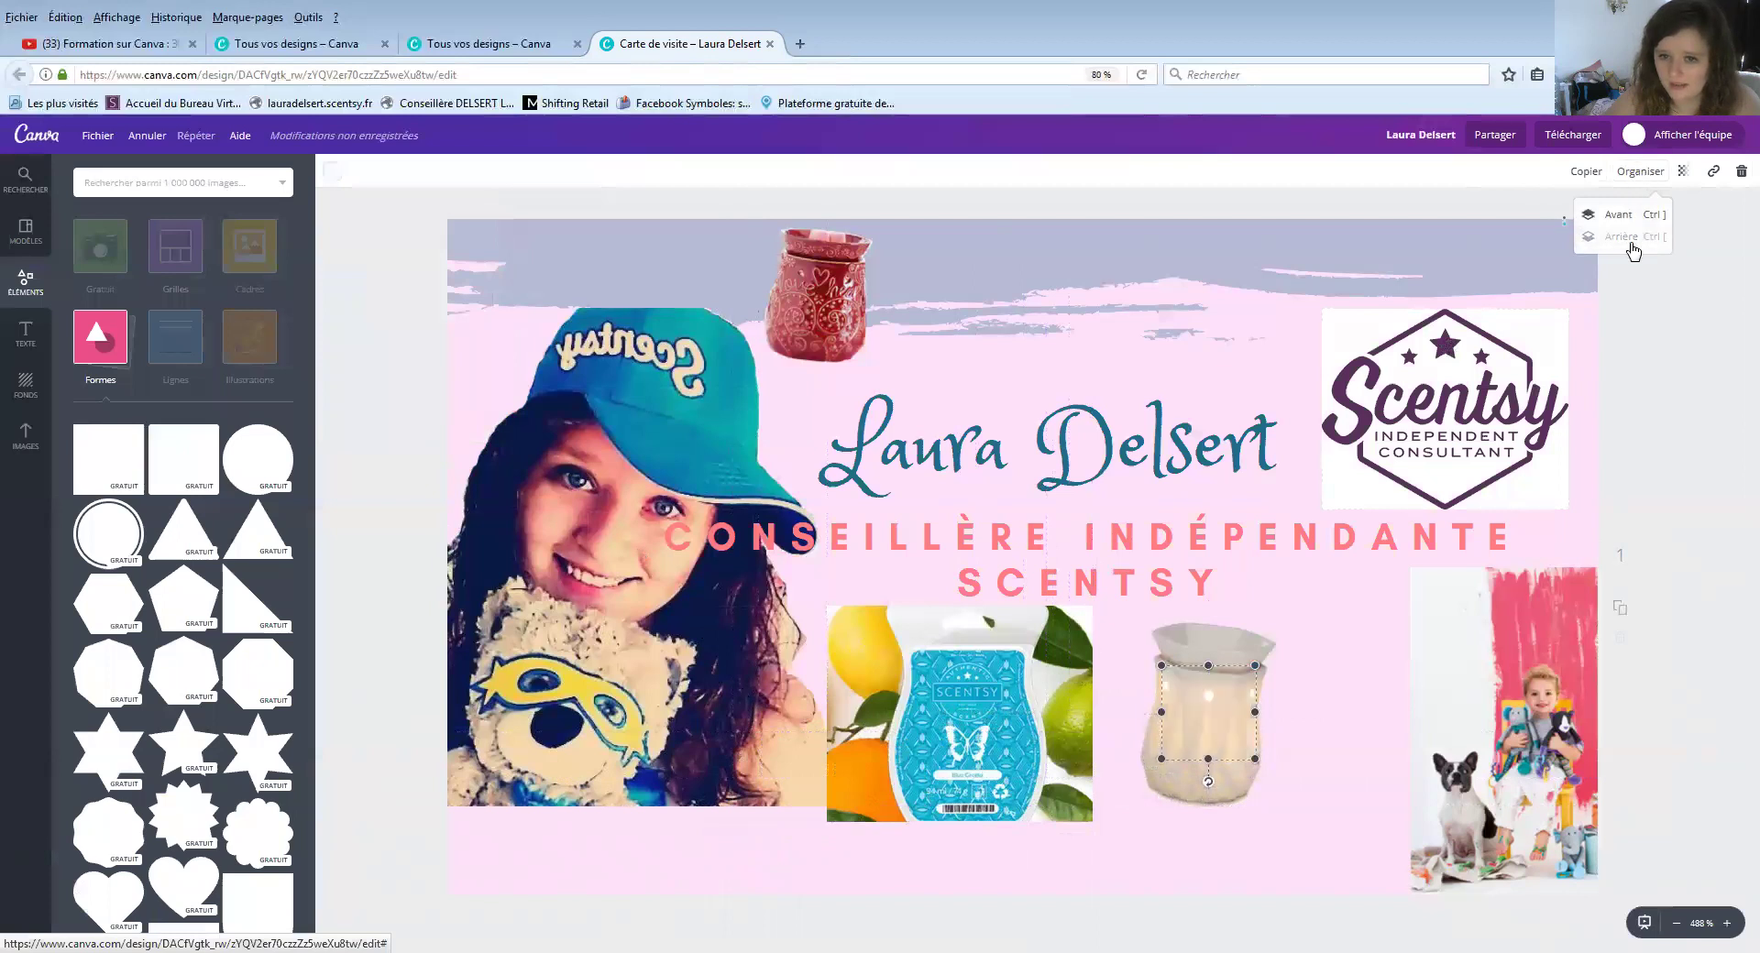
click(1671, 357)
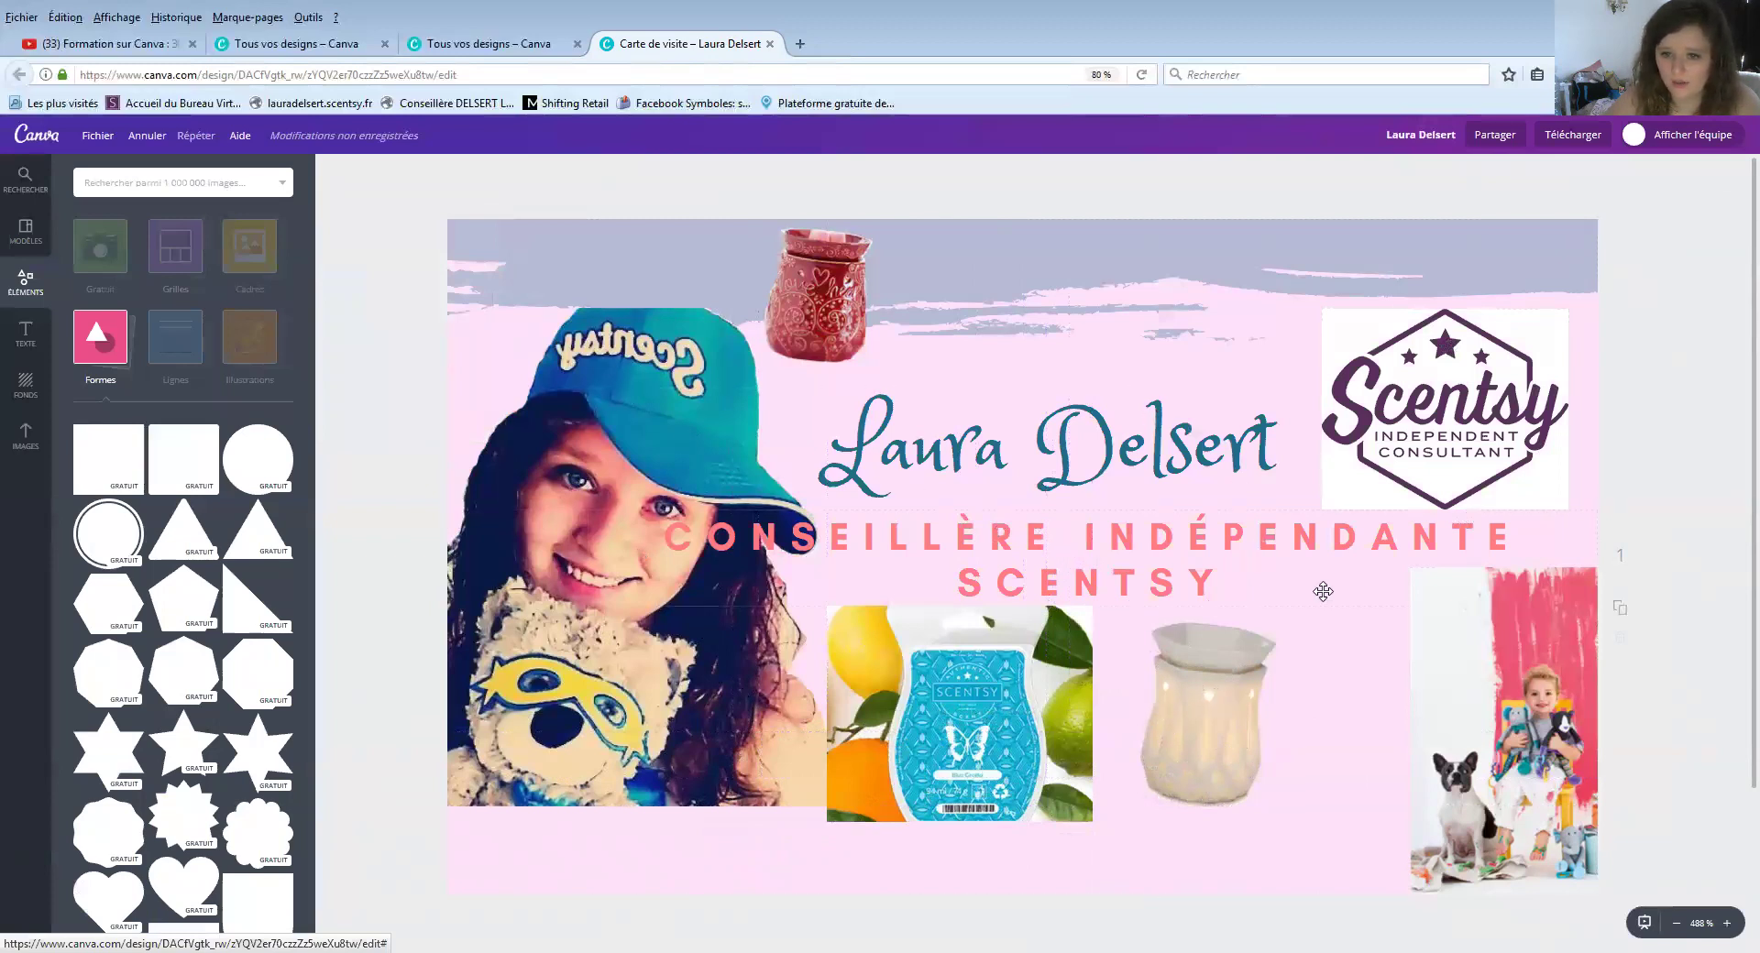
click(795, 527)
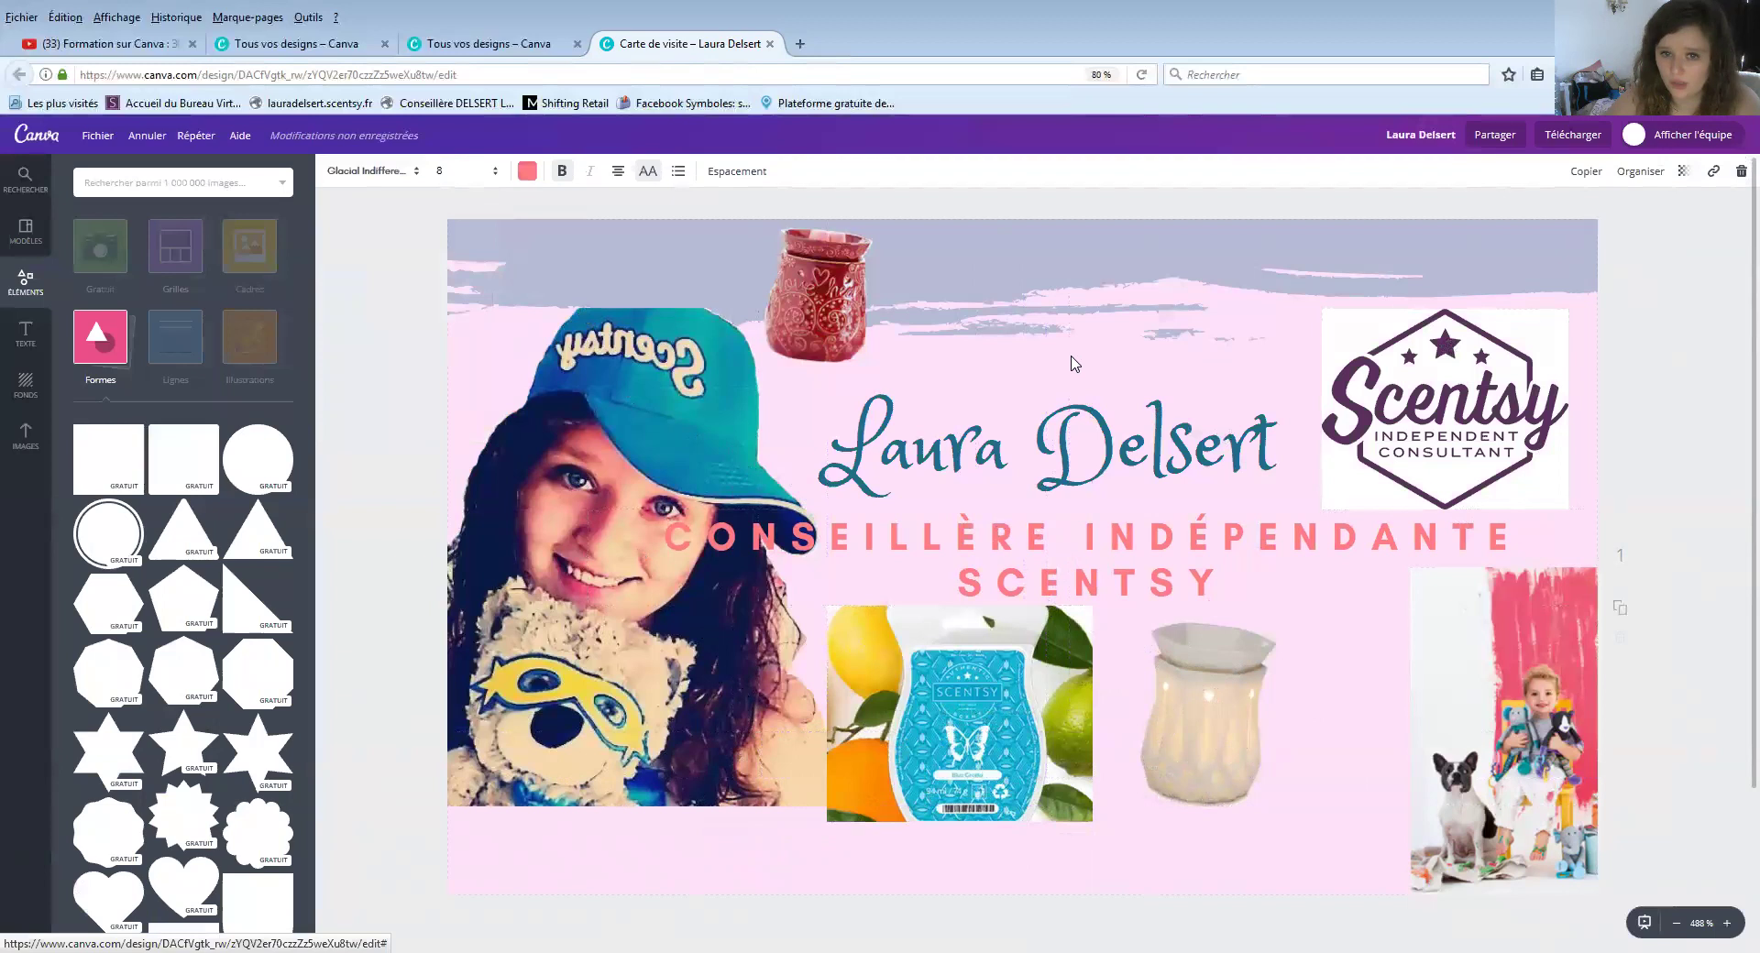
click(924, 356)
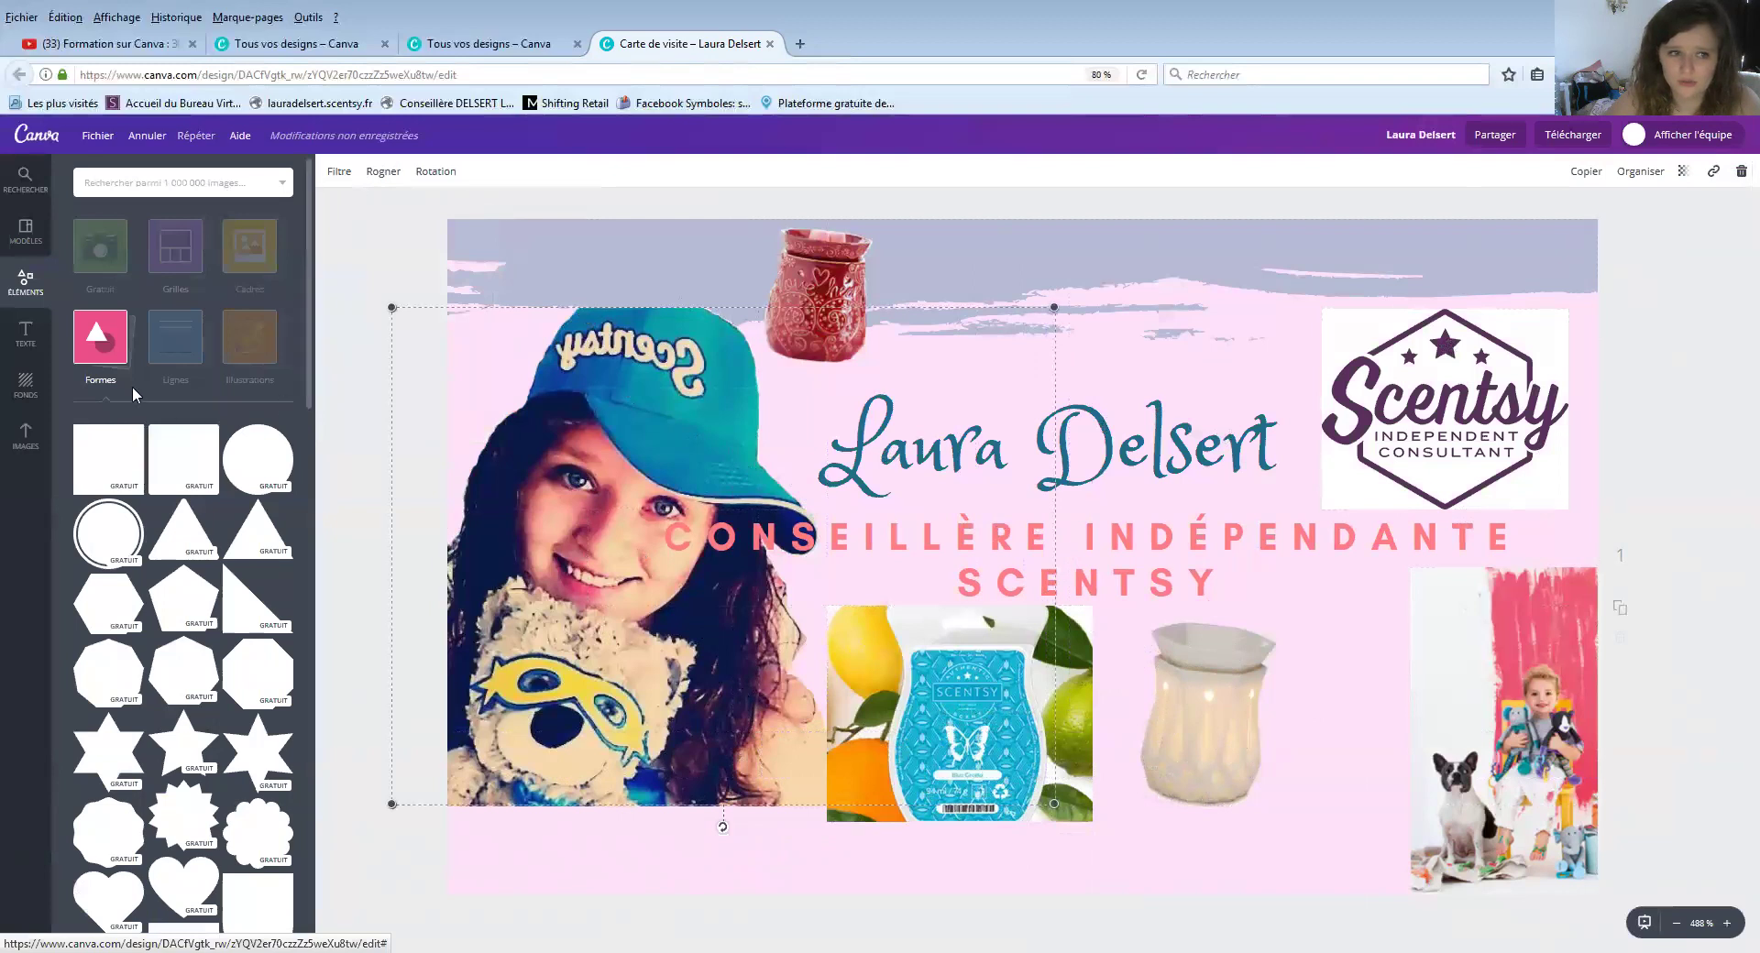
click(1111, 339)
click(1024, 358)
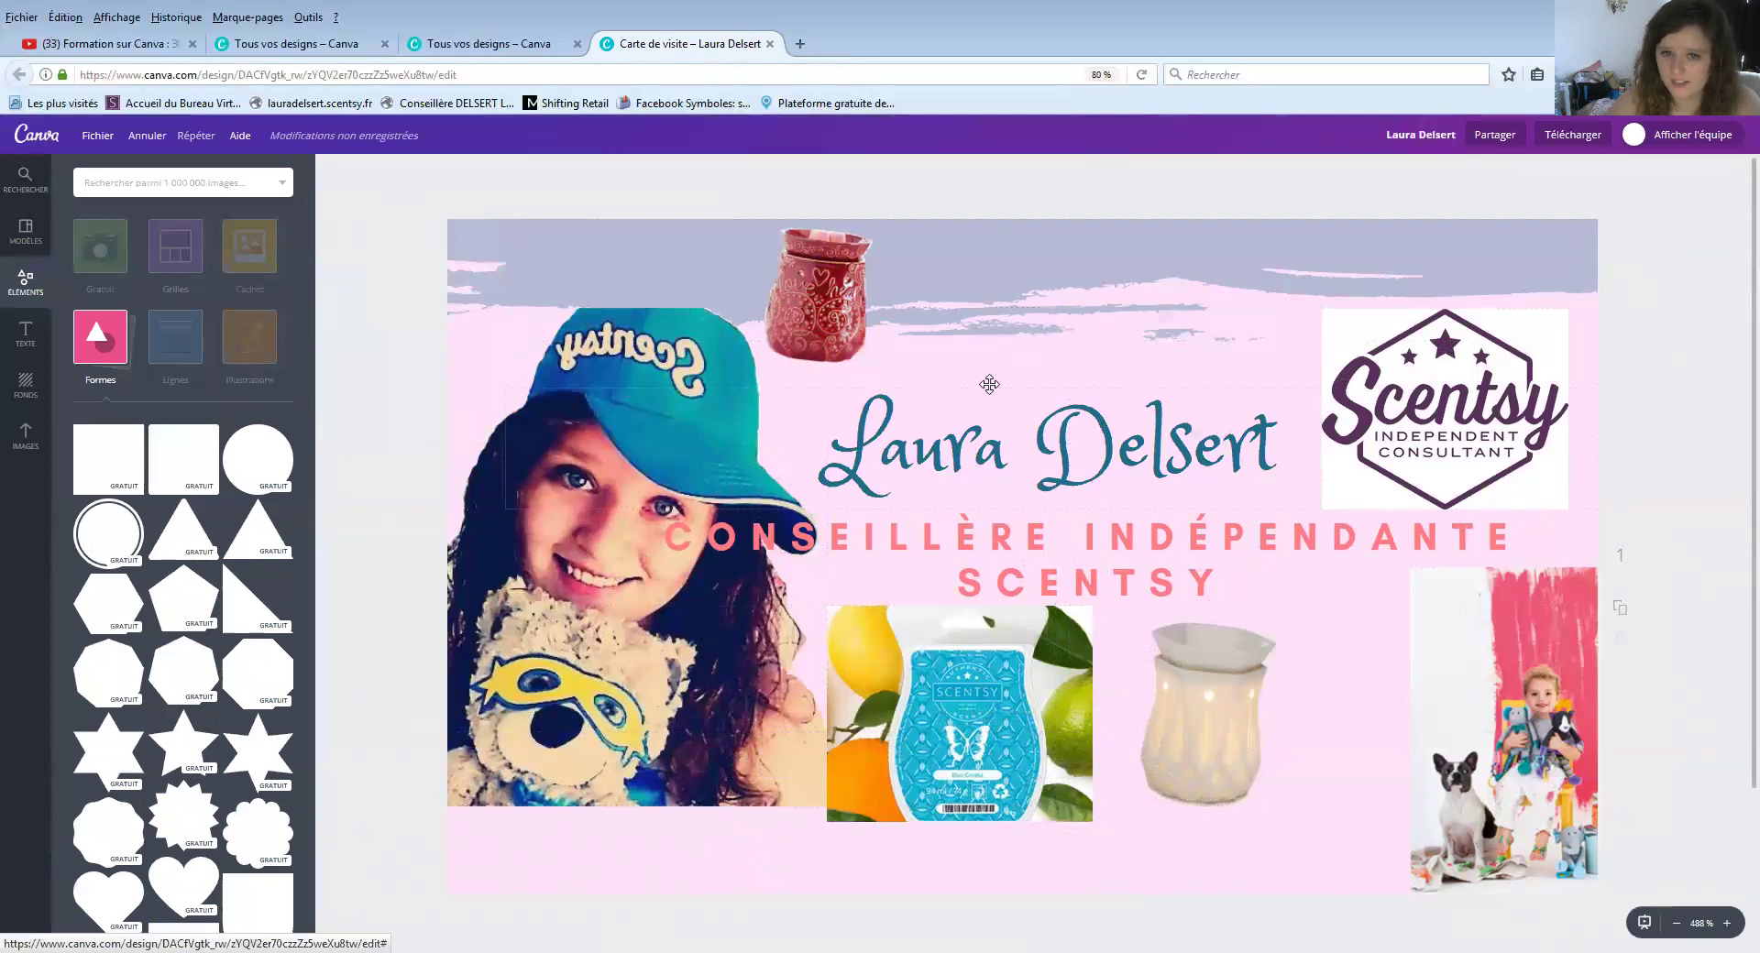
- Change the card background to the dark red document colour
click(1341, 680)
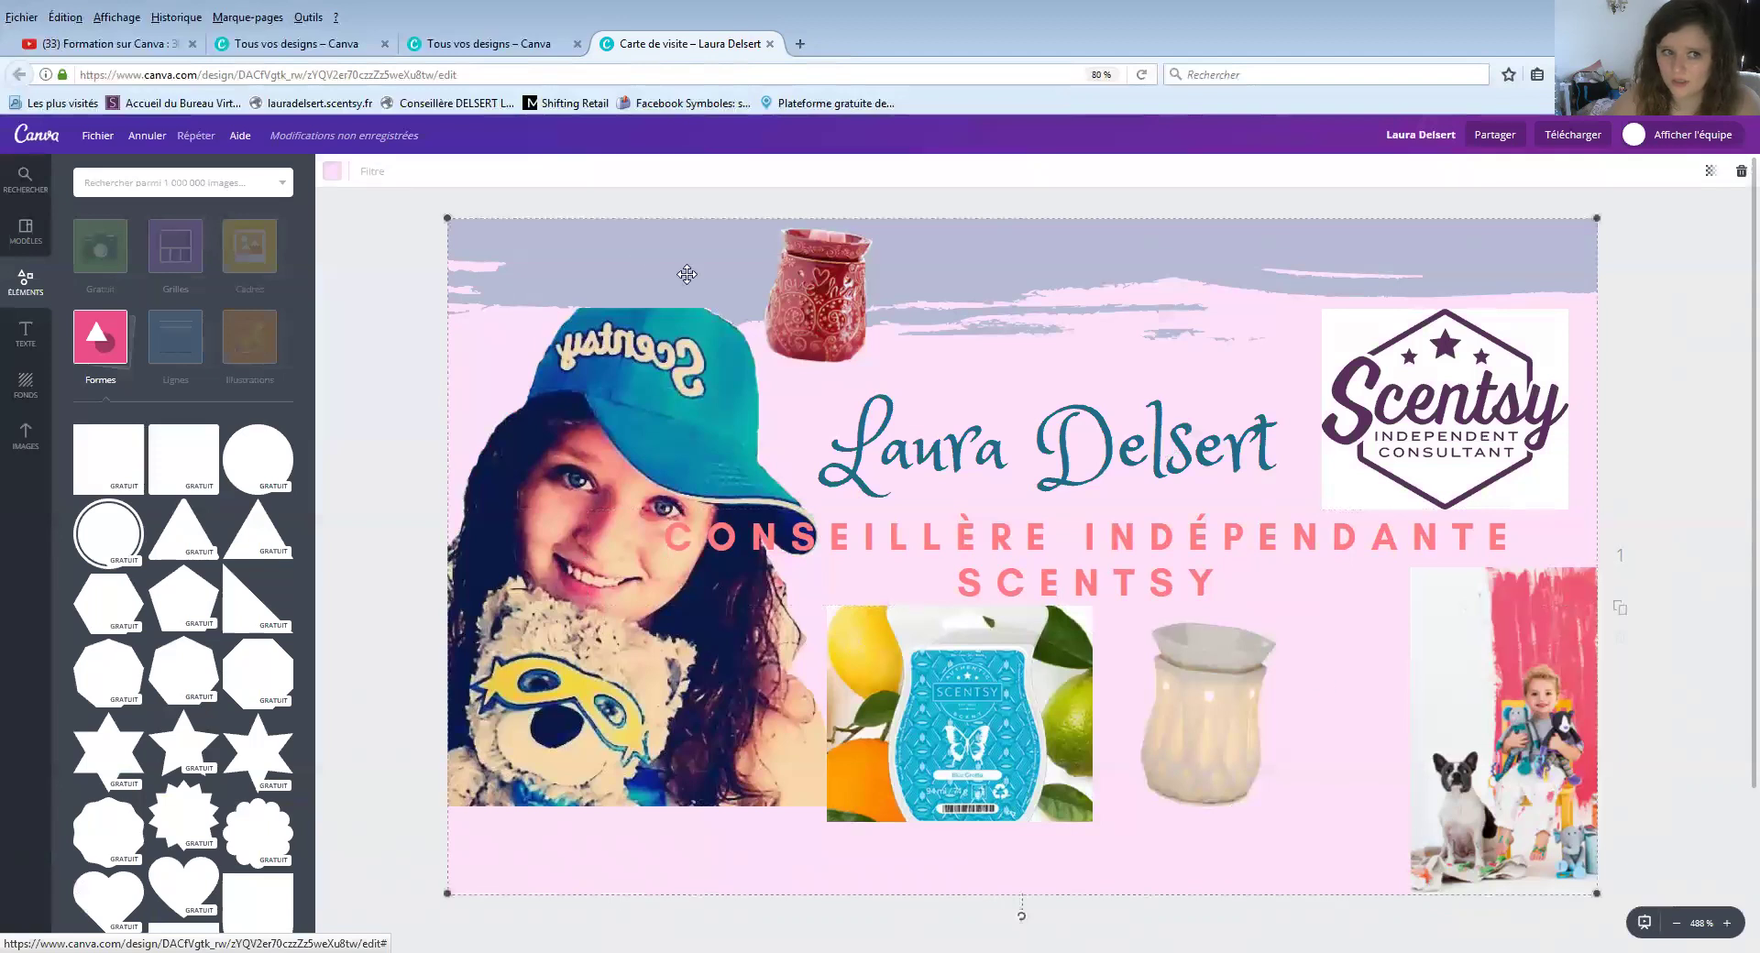
click(331, 173)
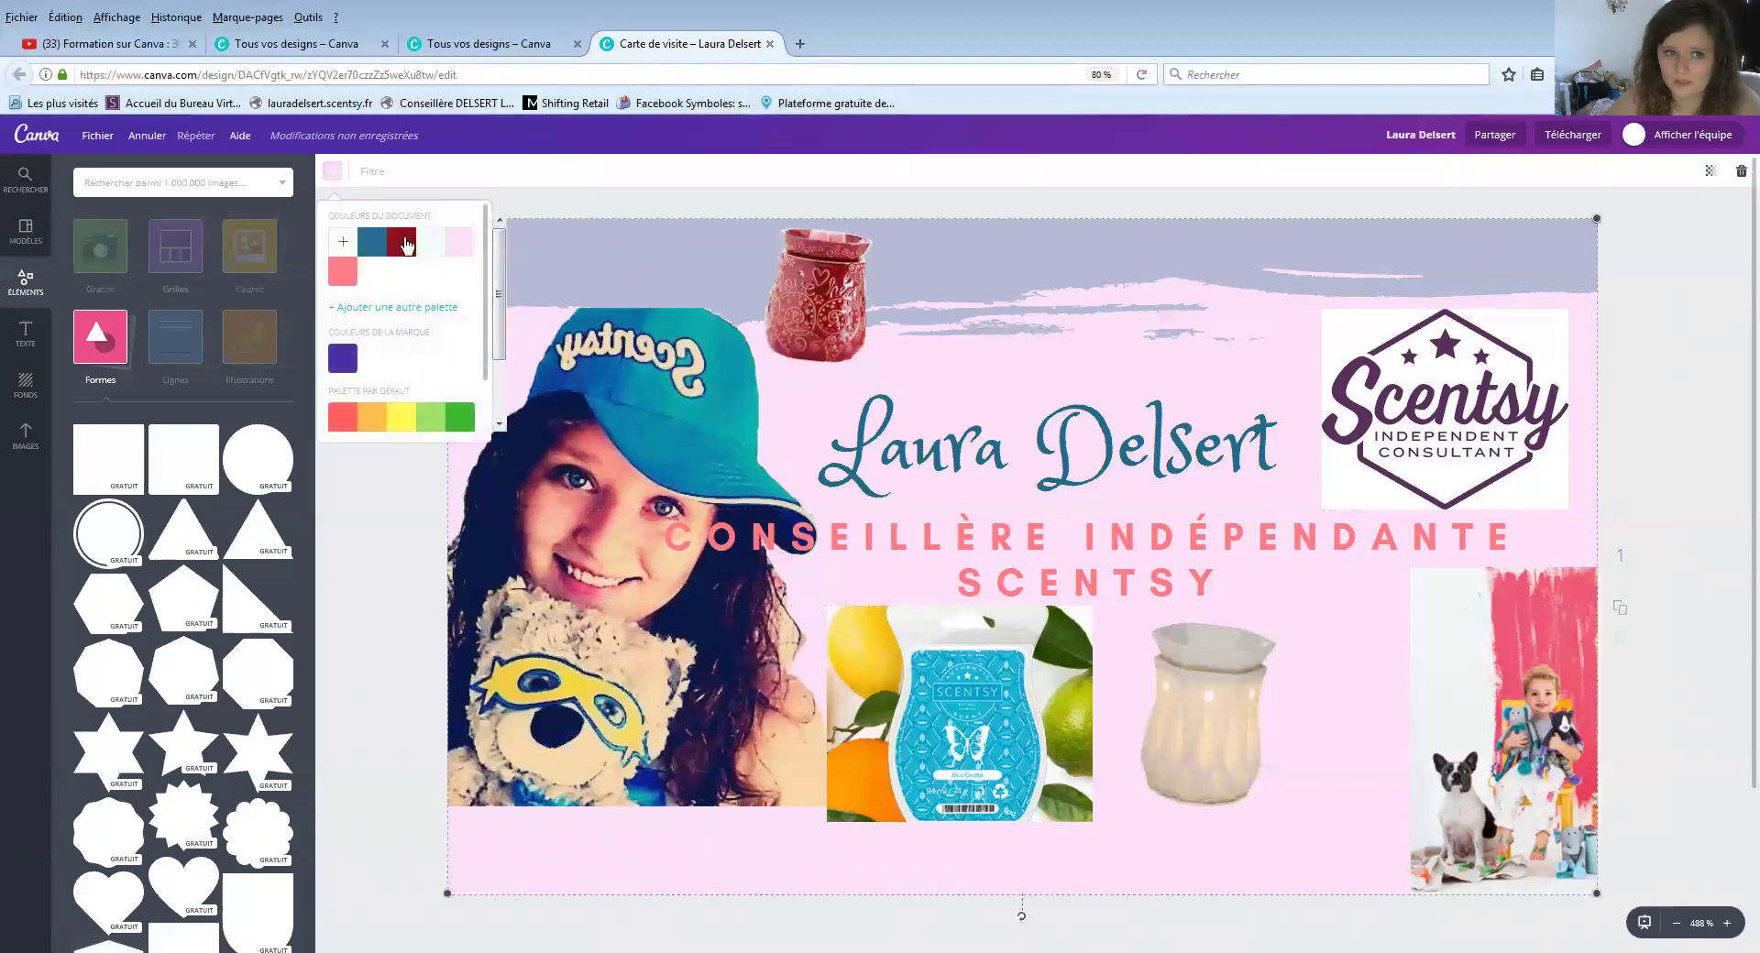
click(400, 244)
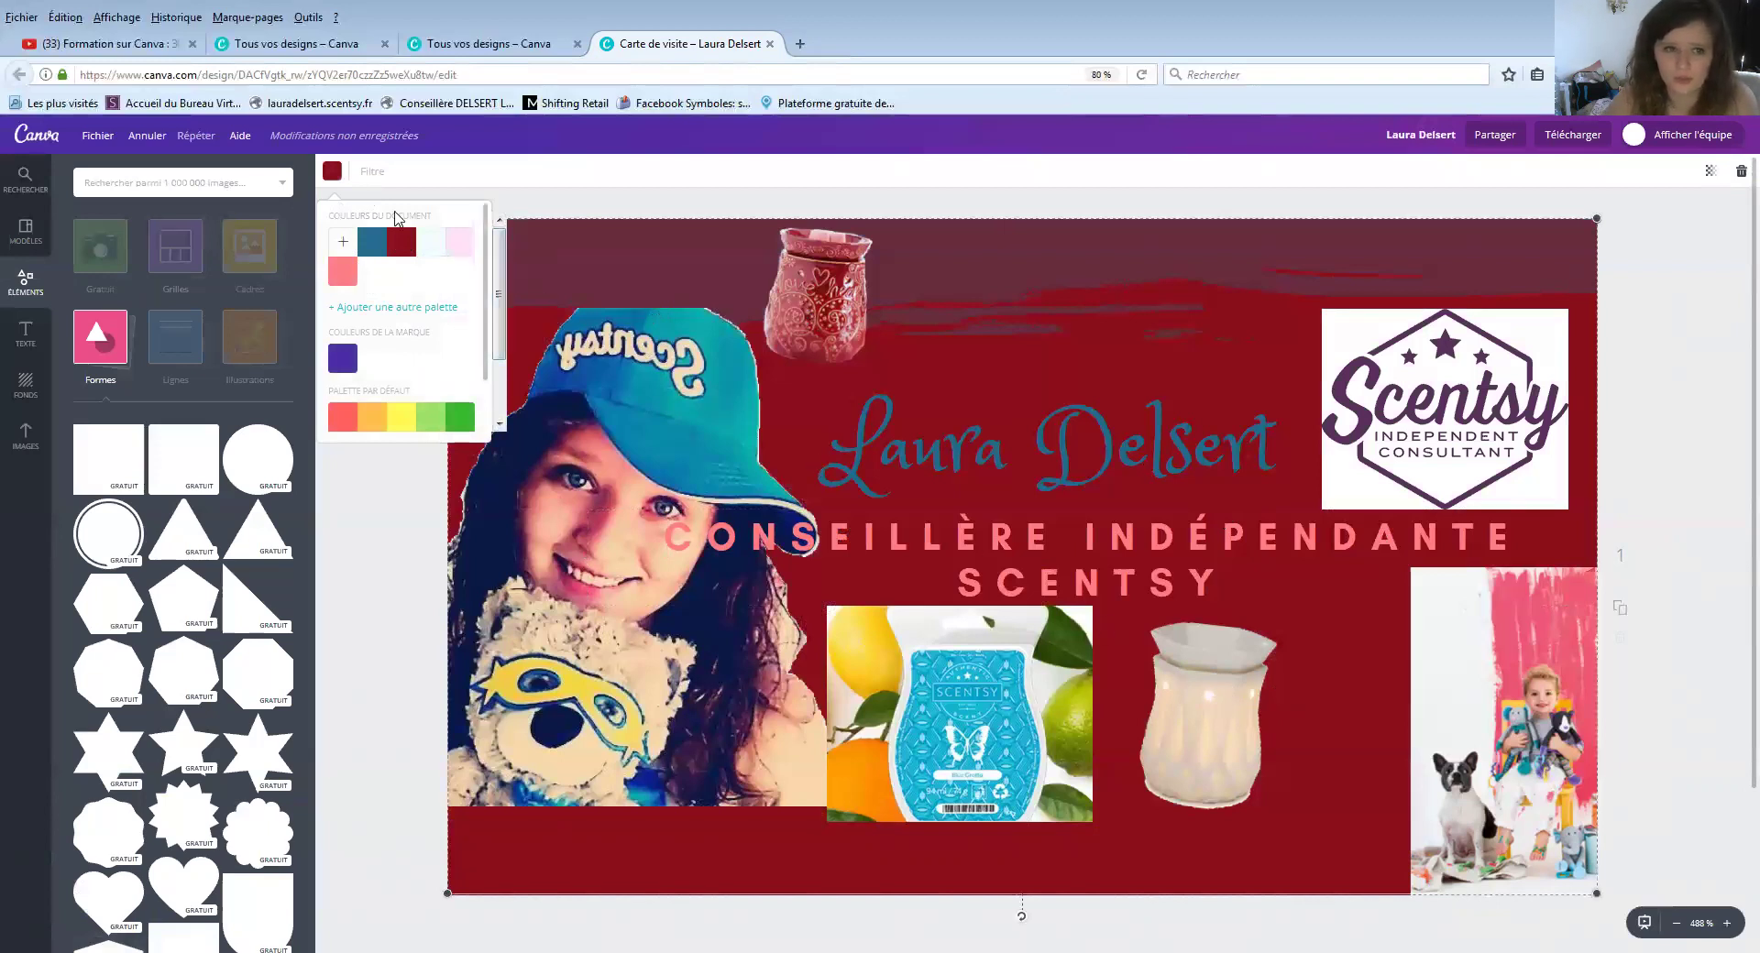
click(541, 275)
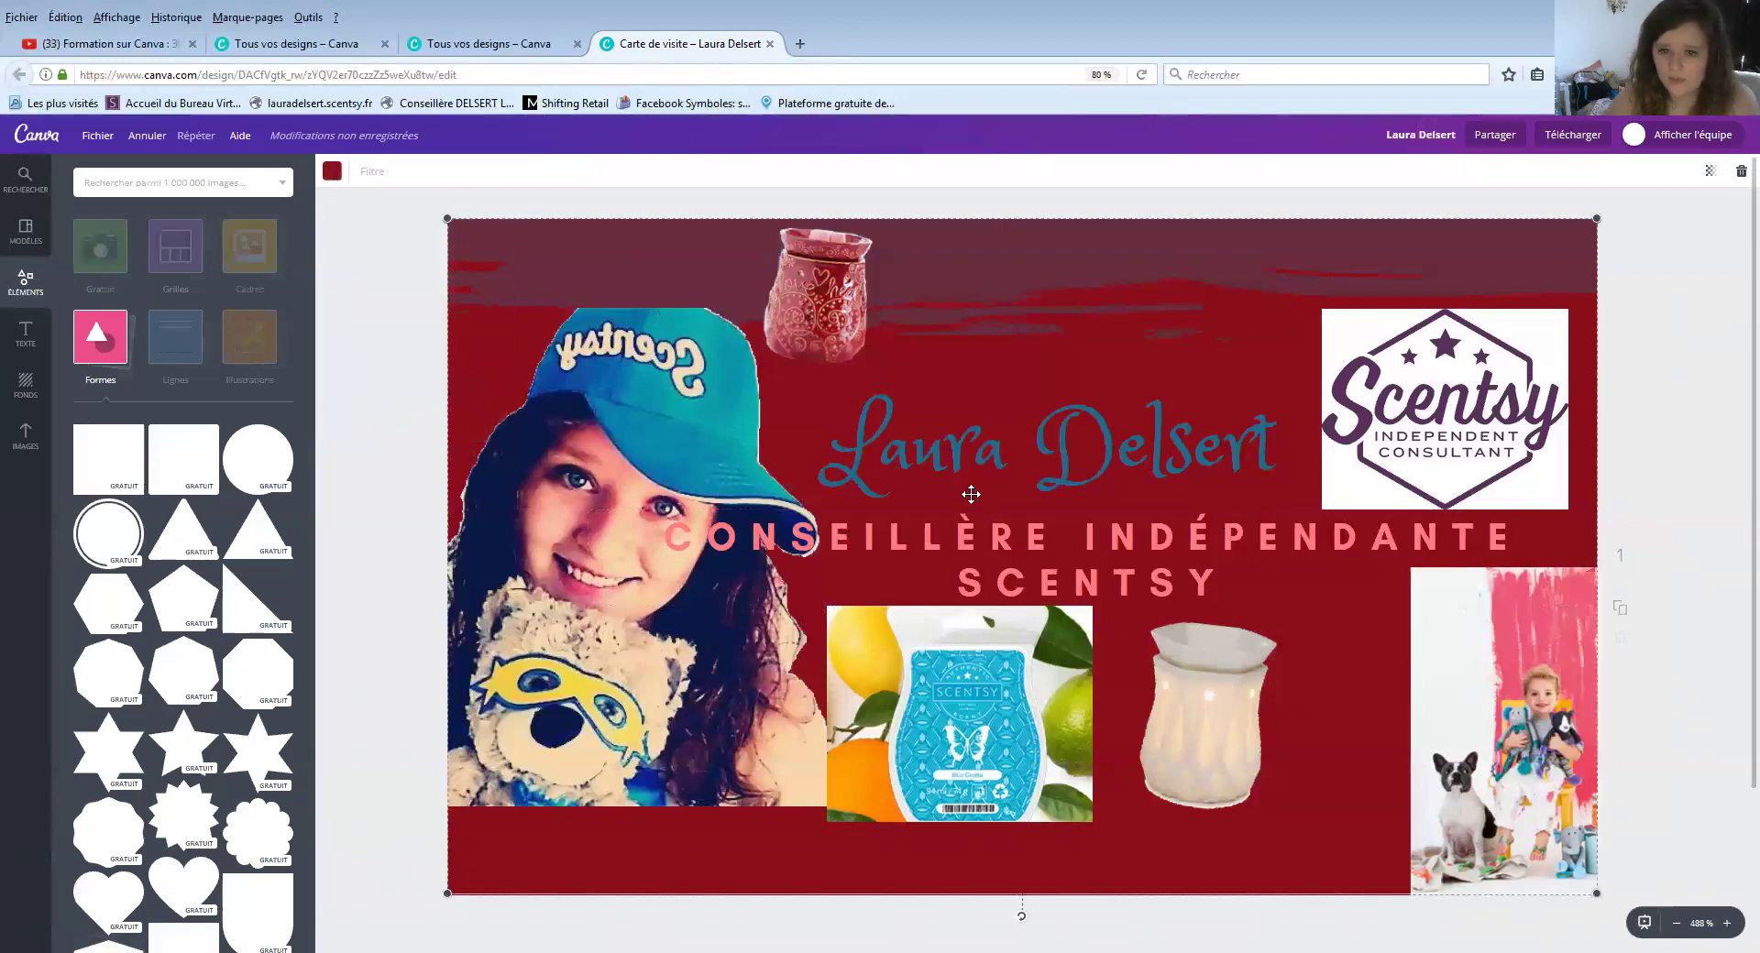